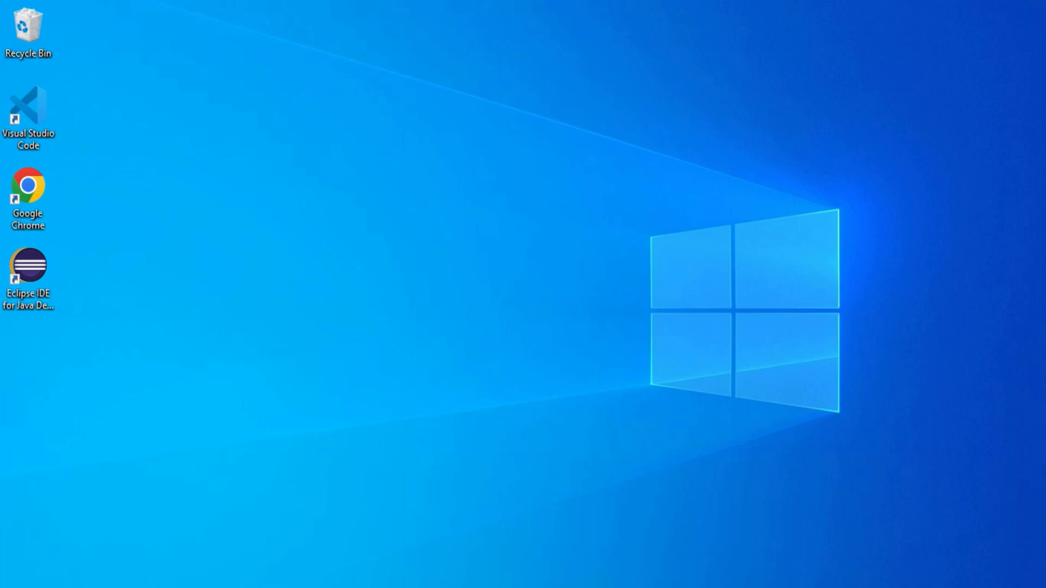
Step: Open Windows Search from the desktop with Win+S
{"action": "key", "text": "super+s"}
Step: Launch the Services app and select the MySQL80 service
{"action": "type", "text": "ser"}
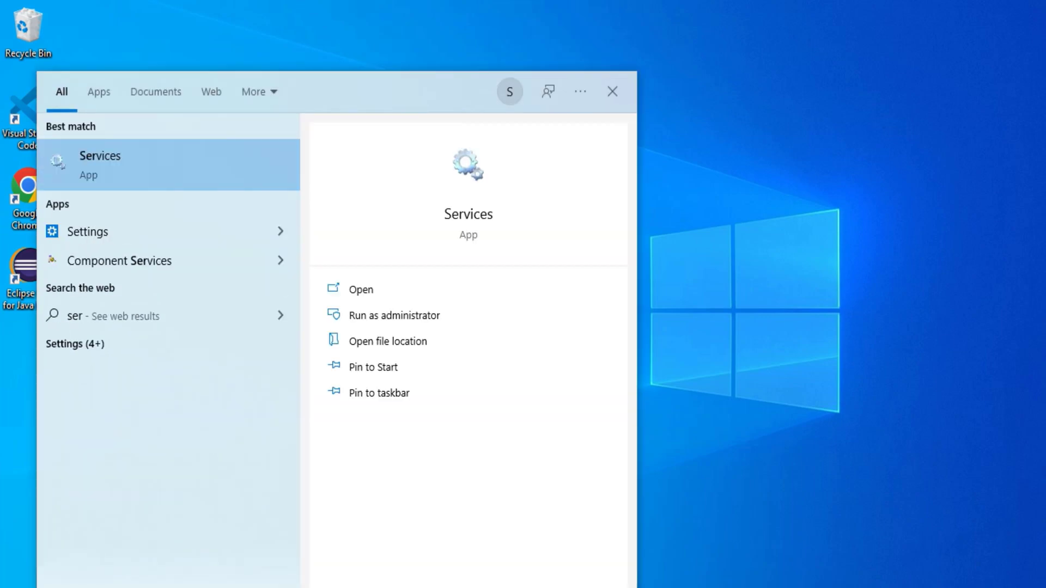
{"action": "left_click", "coordinate": [106, 163]}
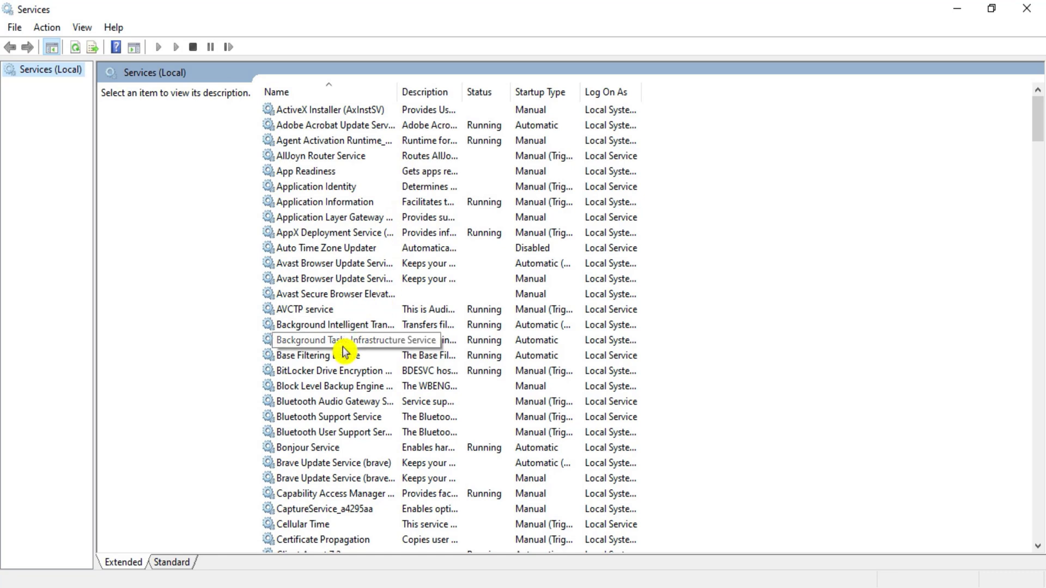
{"action": "left_click", "coordinate": [343, 345]}
{"action": "key", "text": "m"}
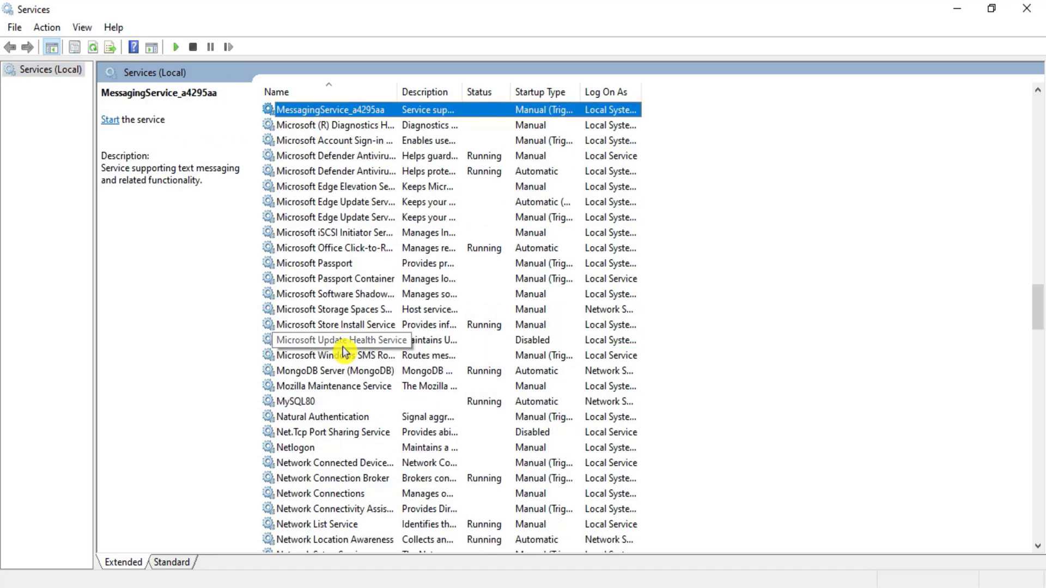
{"action": "left_click", "coordinate": [318, 404]}
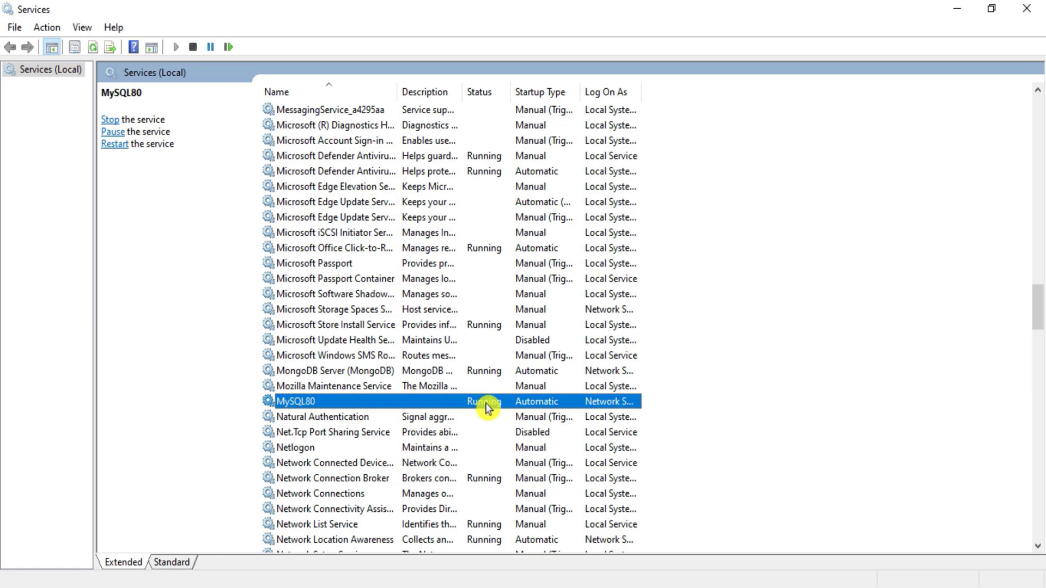
Step: Stop the MySQL80 service and close the Services window
{"action": "right_click", "coordinate": [321, 404]}
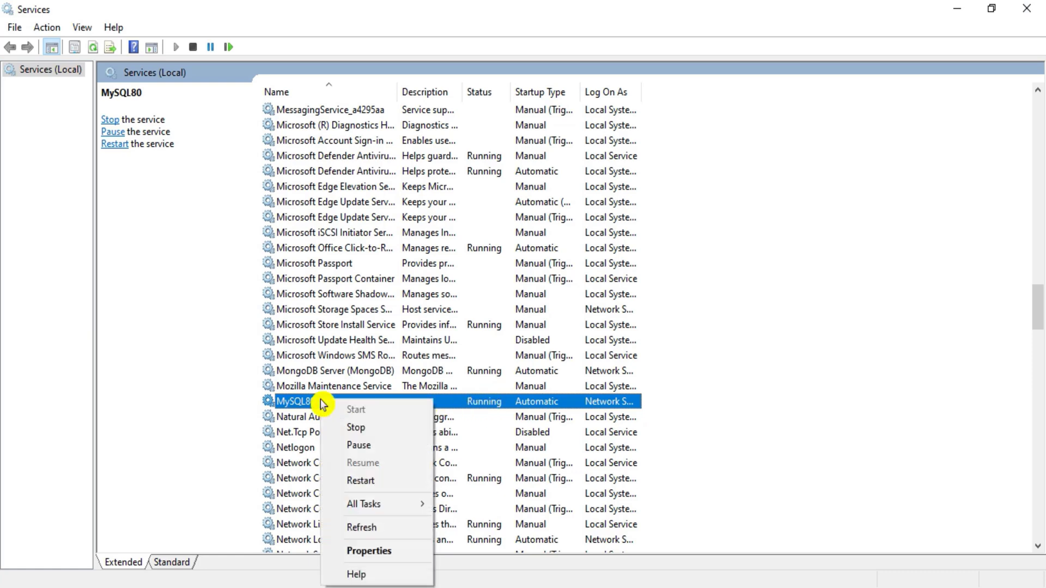
{"action": "left_click", "coordinate": [357, 436]}
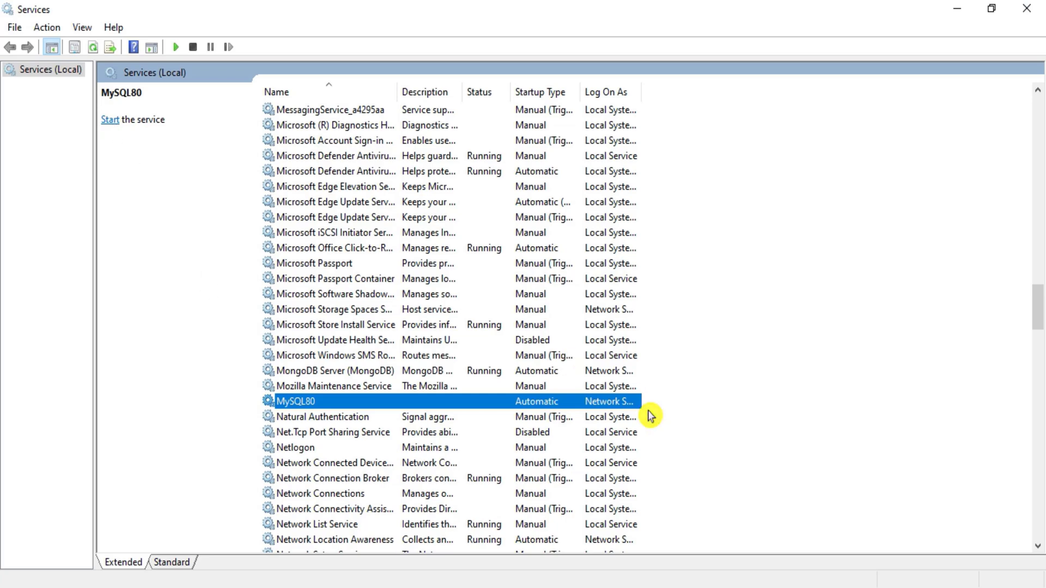
{"action": "left_click", "coordinate": [1041, 11]}
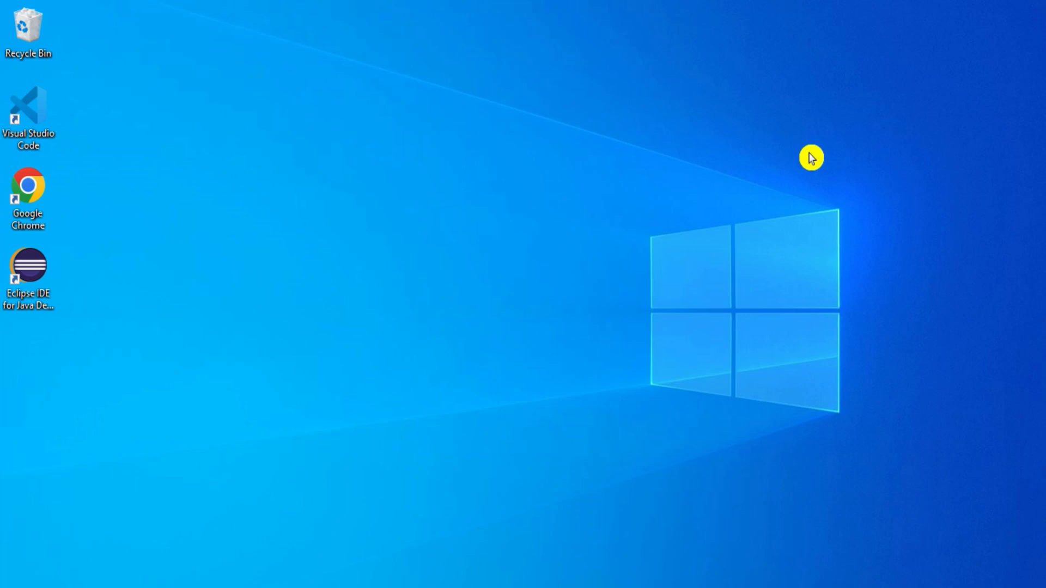
Step: Launch Notepad from the Run prompt and maximize it
{"action": "key", "text": "super+r"}
{"action": "key", "text": "Return"}
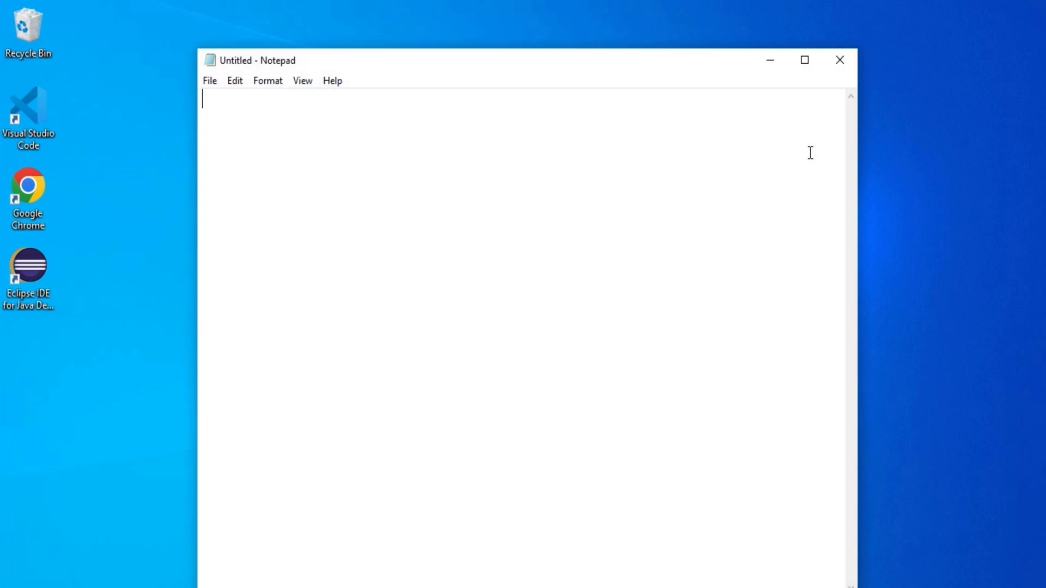
{"action": "left_click", "coordinate": [805, 57]}
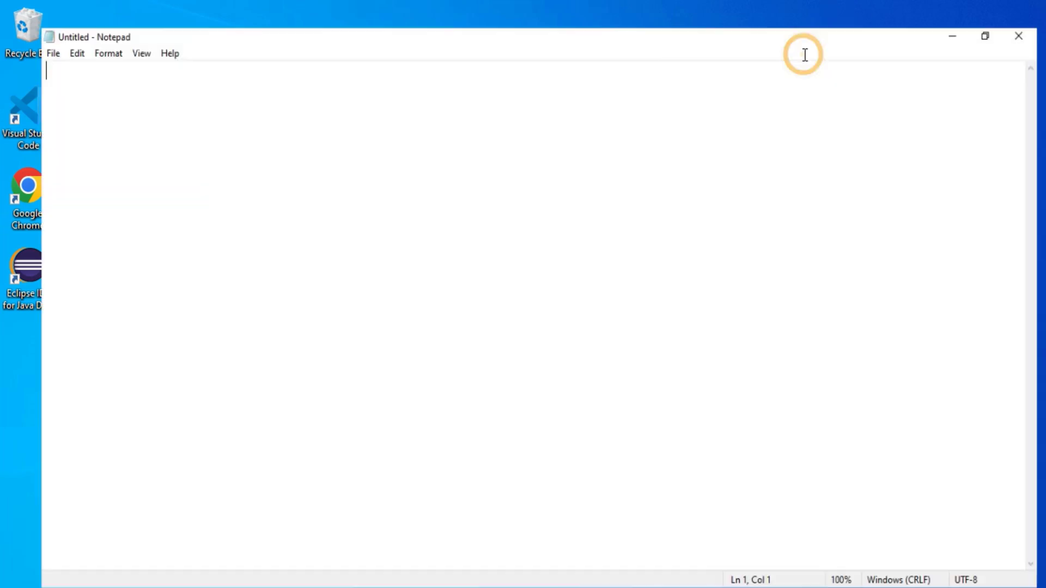
Step: Write alter user 'root'@'localhost' identified by a new password, ending with a semicolon
{"action": "type", "text": "r"}
{"action": "type", "text": " user "}
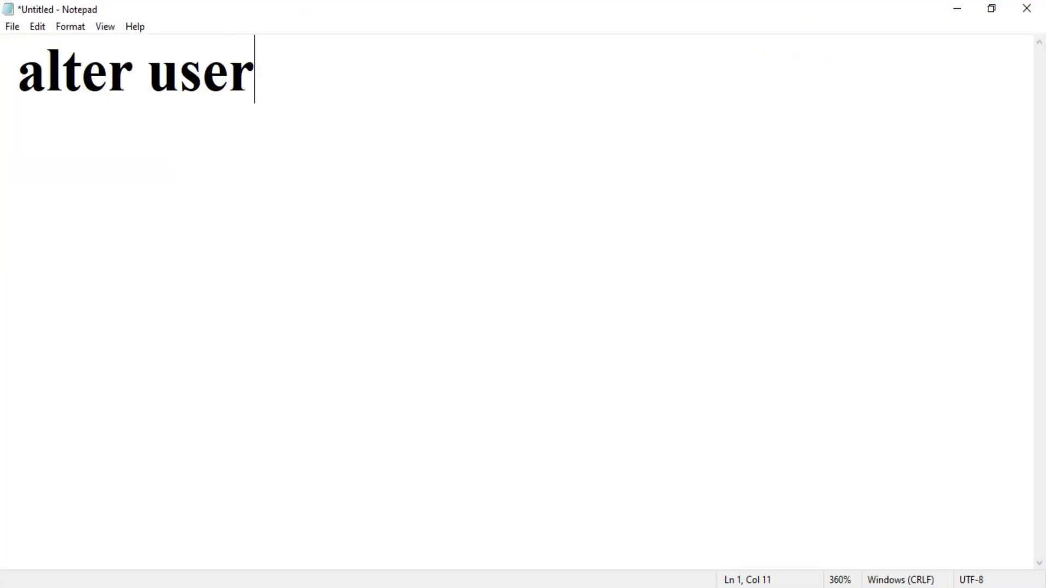
{"action": "type", "text": "'root'@"}
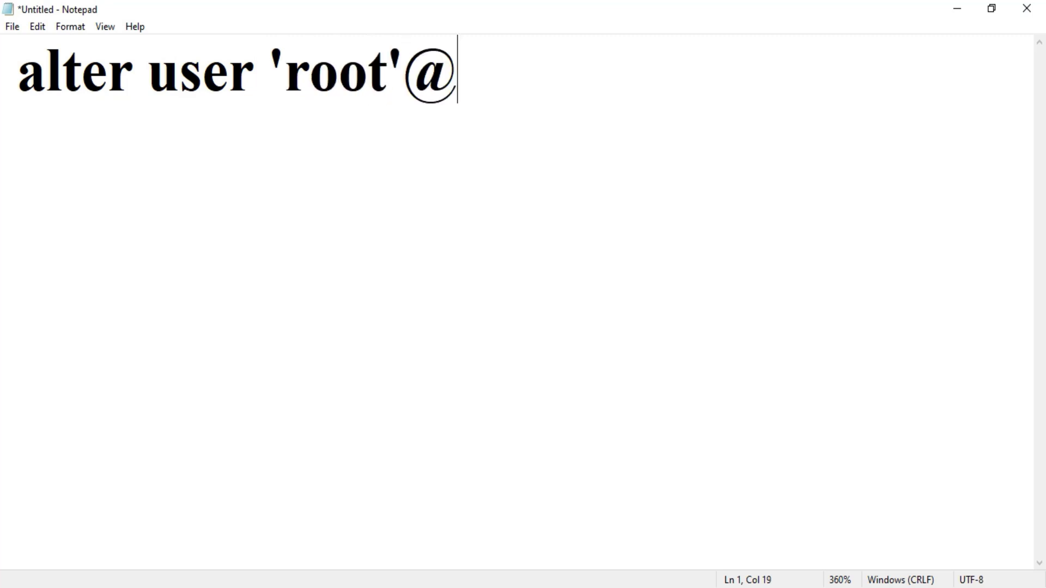
{"action": "type", "text": "'l"}
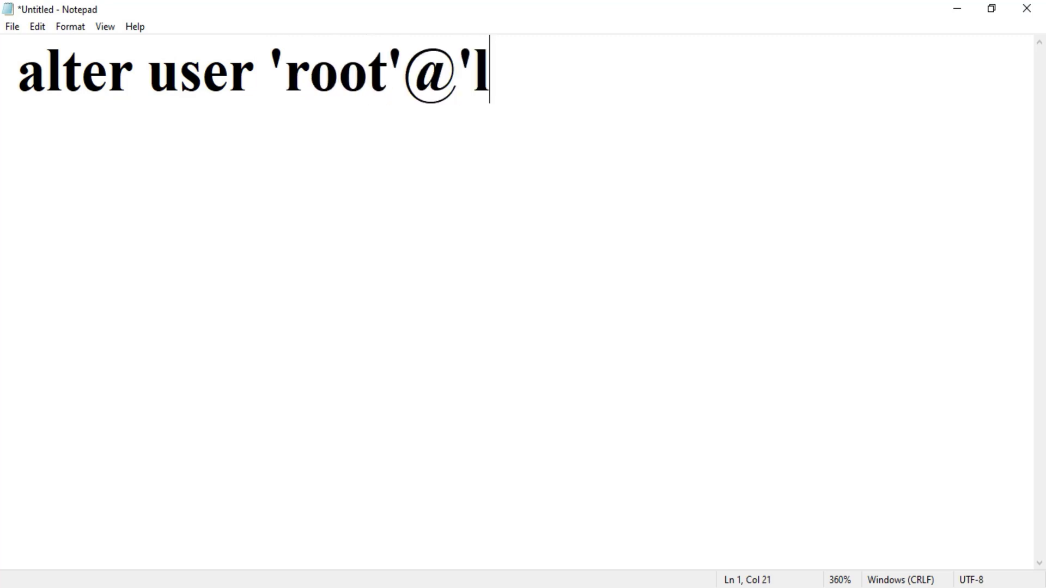
{"action": "type", "text": "ocalhost"}
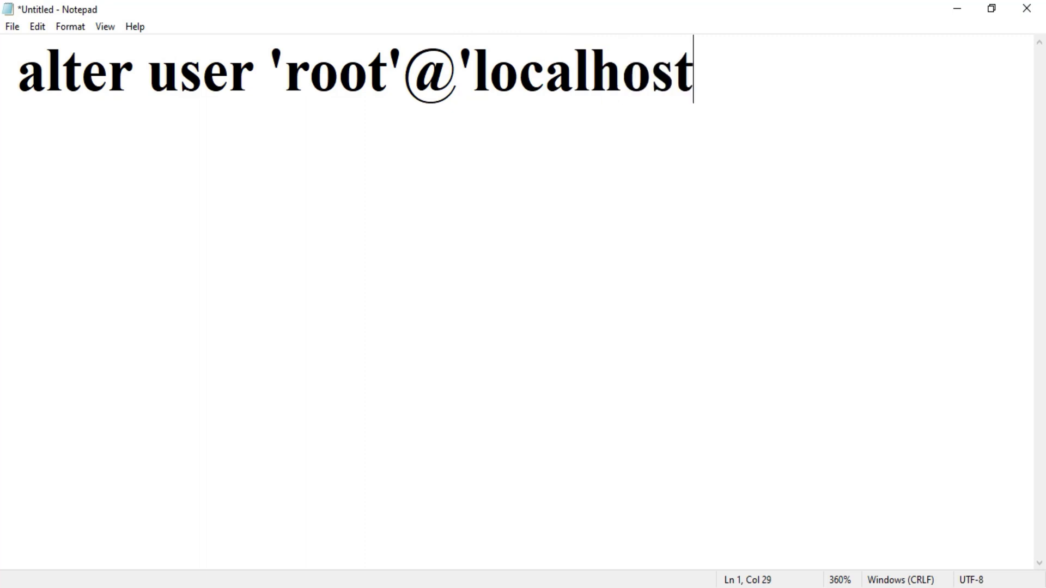
{"action": "type", "text": "' "}
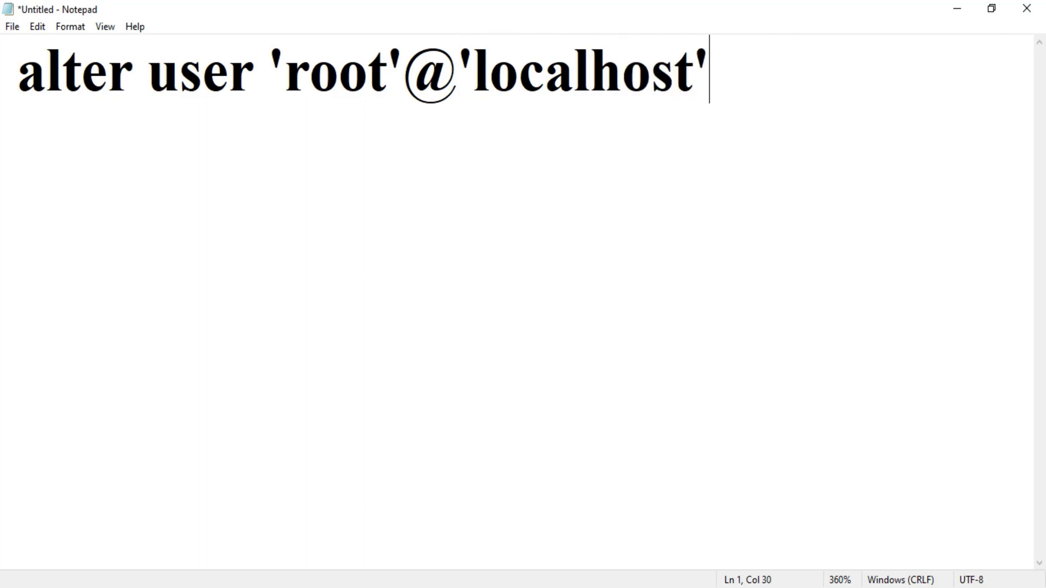
{"action": "type", "text": "identified by "}
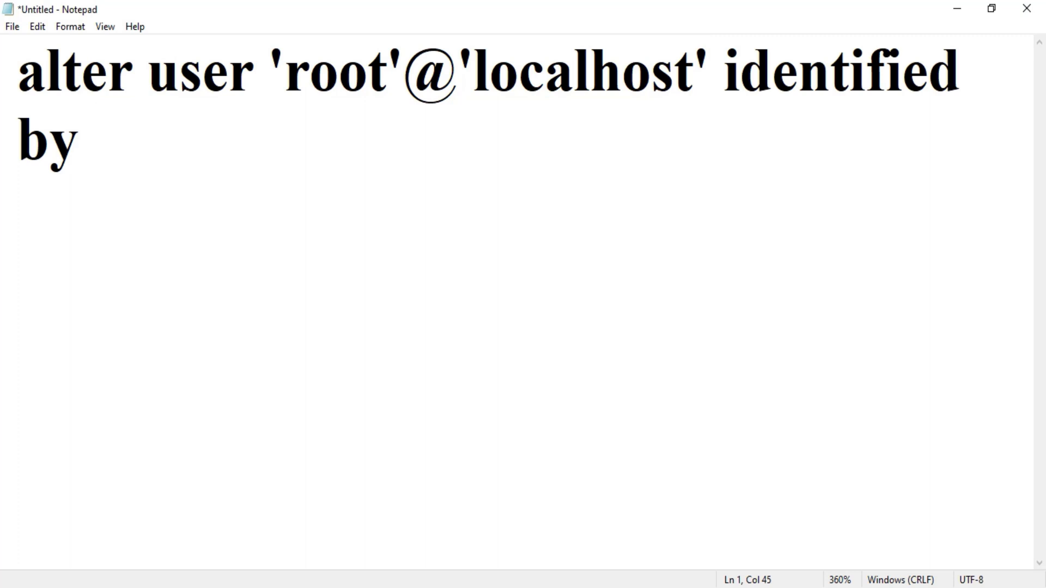
{"action": "type", "text": "'pass"}
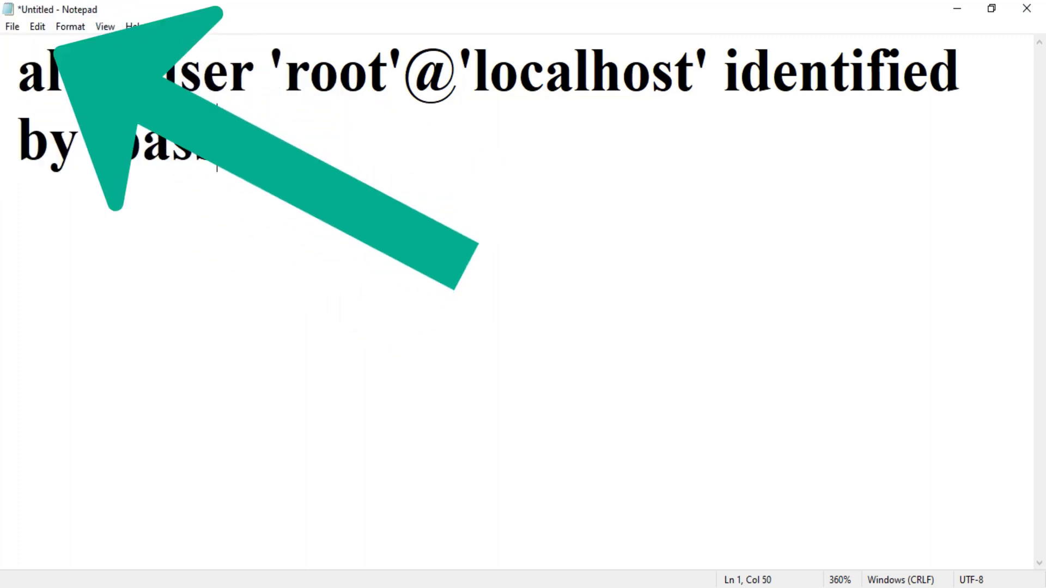
{"action": "type", "text": "123'"}
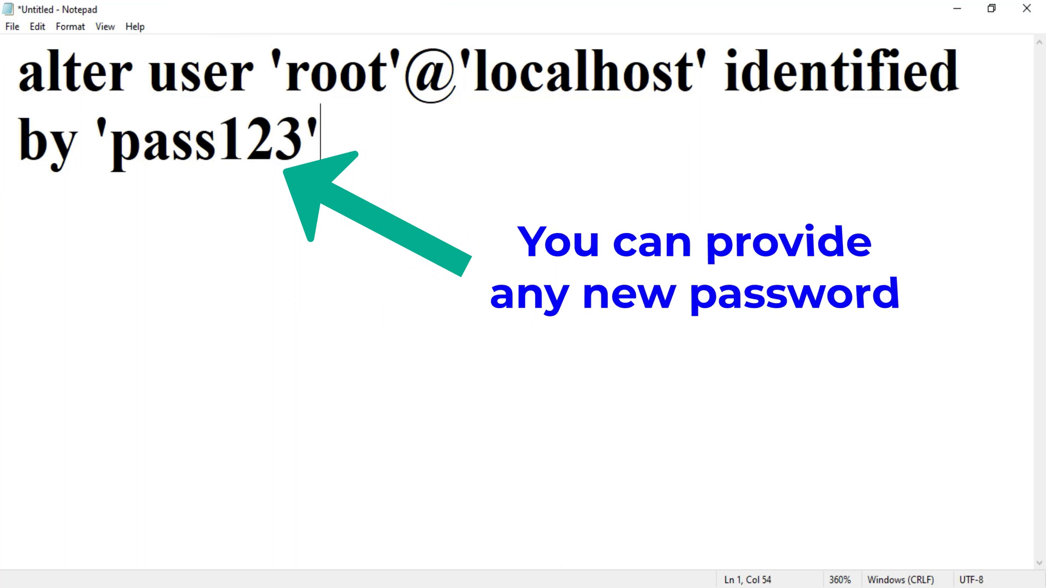
{"action": "type", "text": ";"}
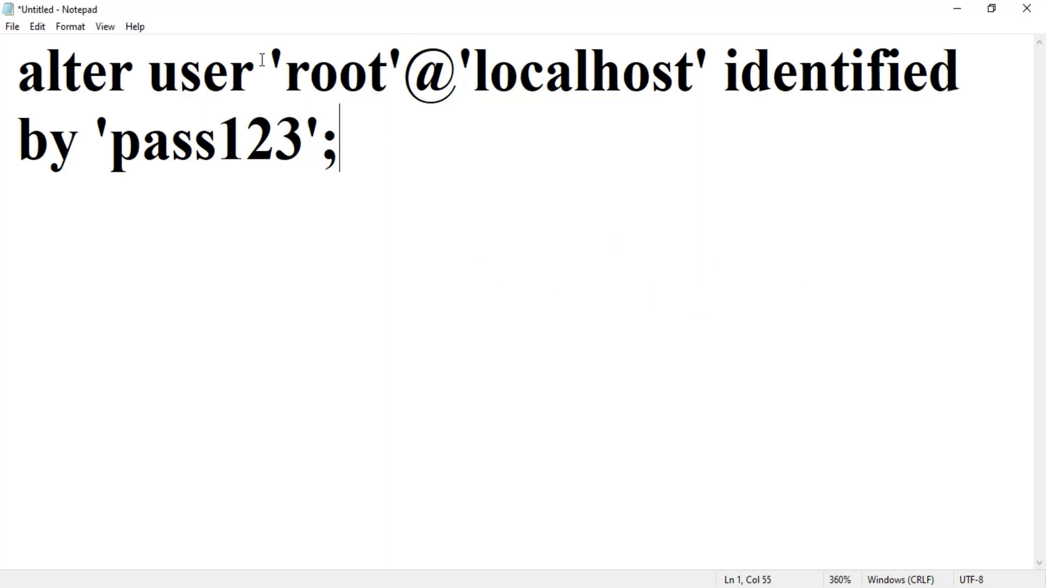
{"action": "left_click_drag", "start_coordinate": [268, 66], "coordinate": [740, 70]}
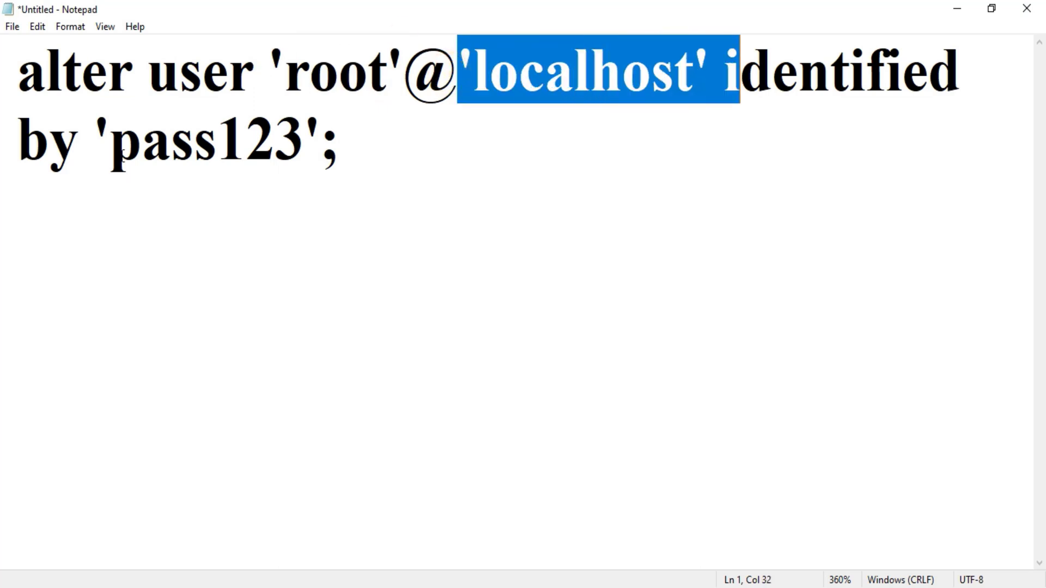
{"action": "left_click_drag", "start_coordinate": [93, 136], "coordinate": [282, 143]}
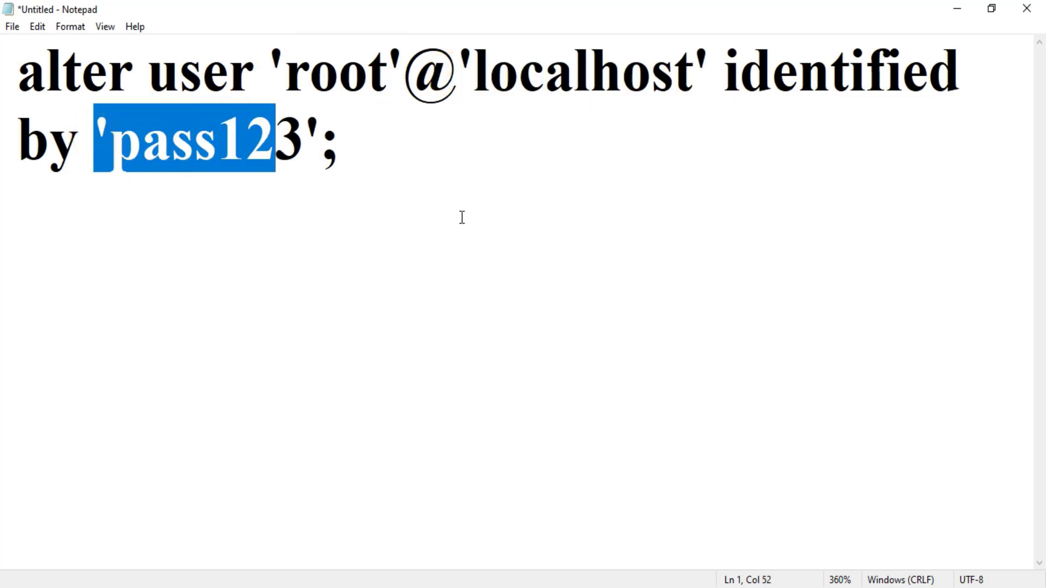
Step: Save the statement as change.txt in E:\sunita, then search Windows for cmd
{"action": "key", "text": "ctrl+s"}
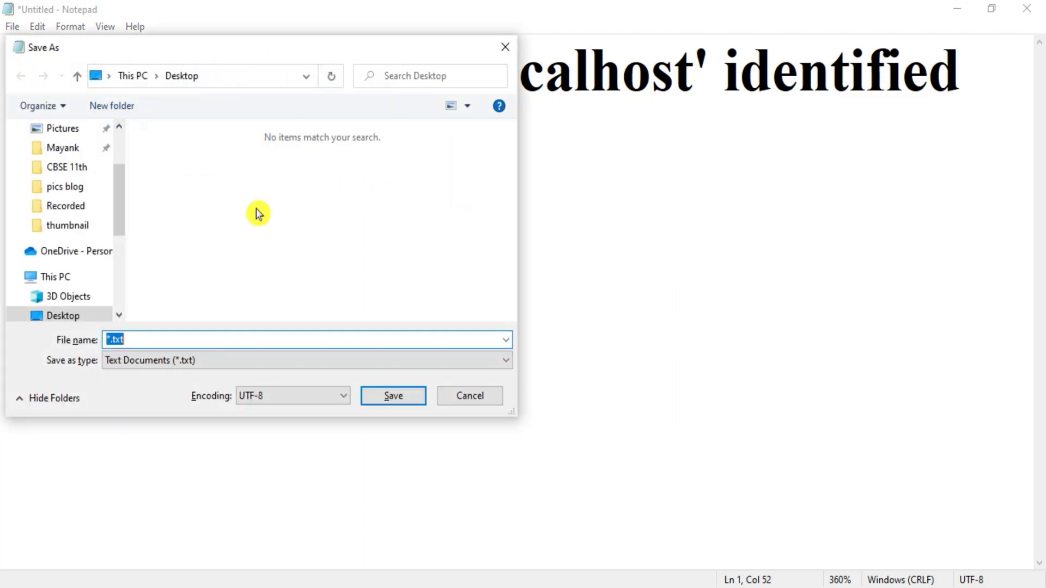
{"action": "left_click", "coordinate": [161, 341]}
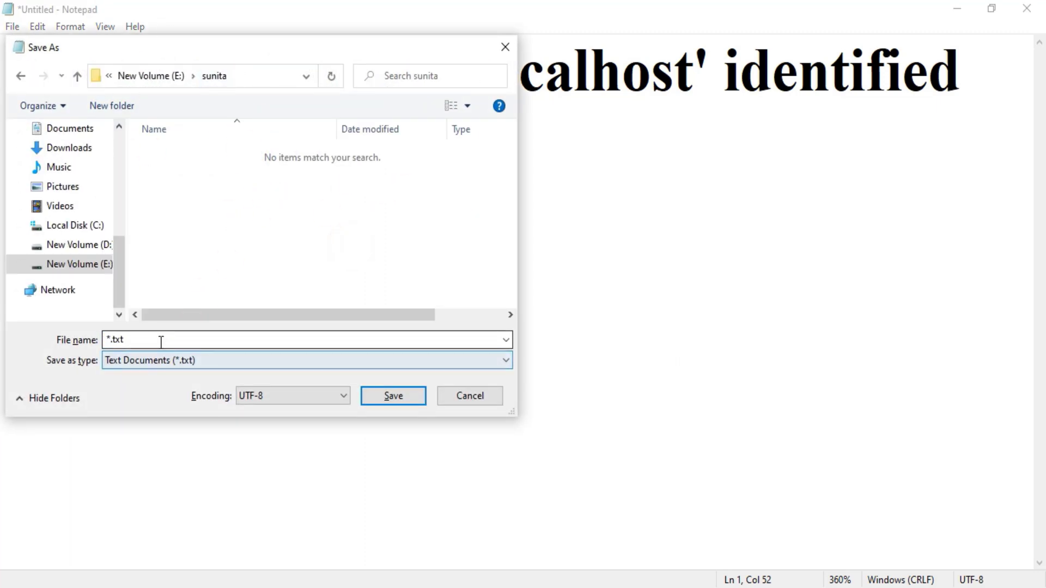
{"action": "double_click", "coordinate": [161, 341]}
{"action": "type", "text": "change"}
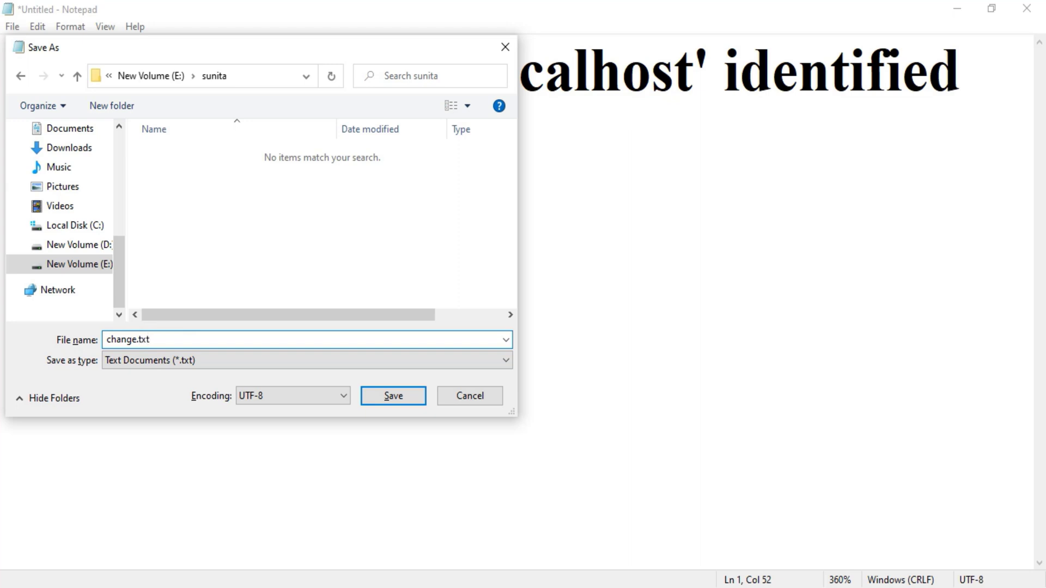
{"action": "key", "text": "Return"}
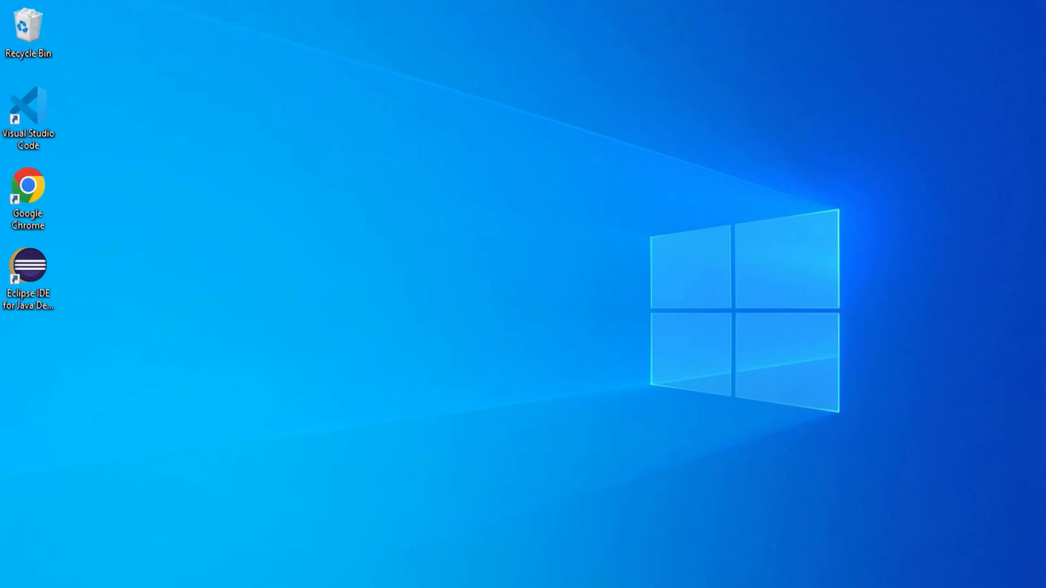
{"action": "key", "text": "super"}
{"action": "type", "text": "cmd"}
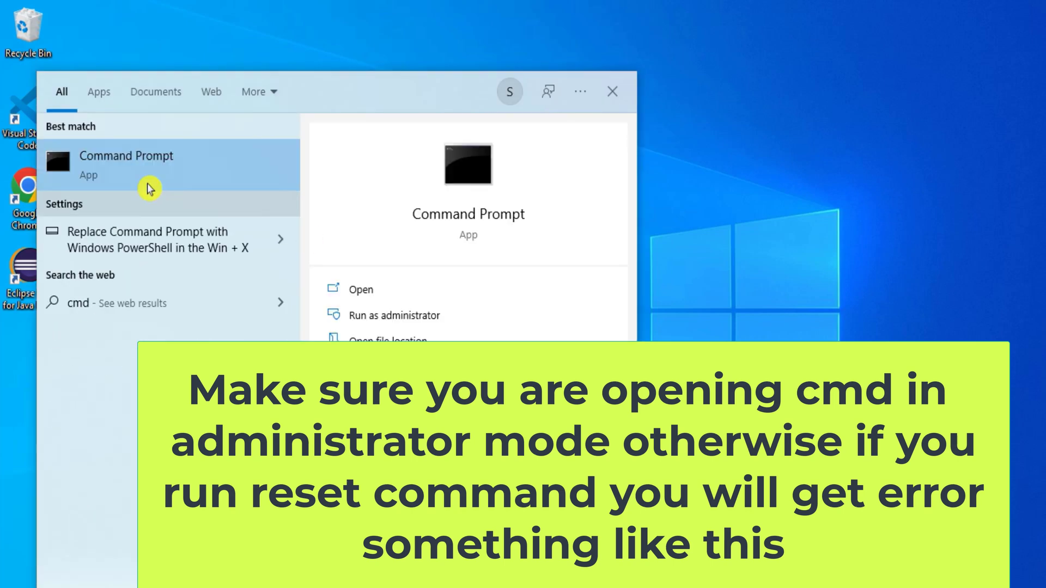
Step: Run Command Prompt as administrator and maximize its window
{"action": "right_click", "coordinate": [146, 174]}
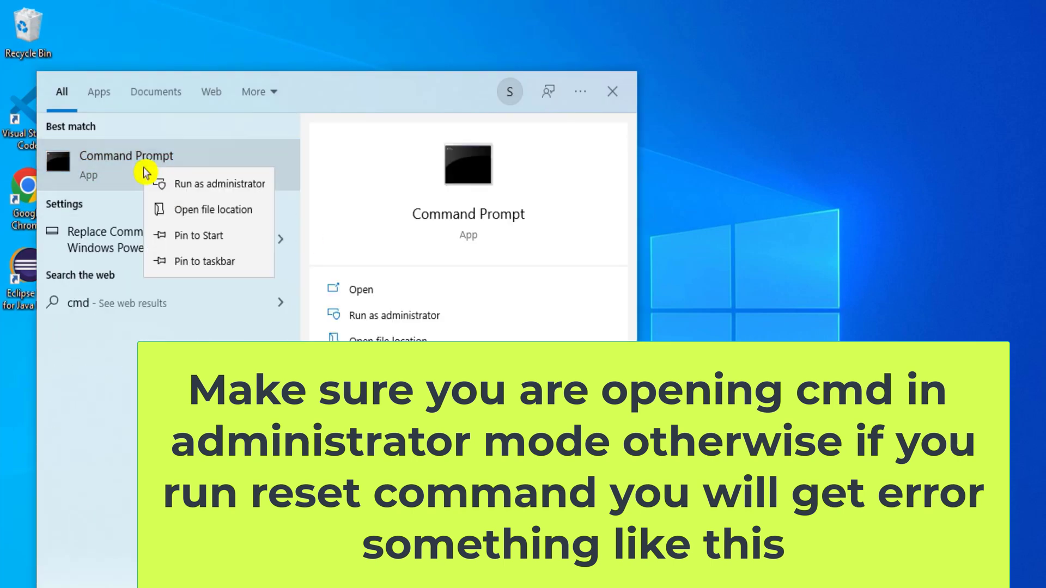
{"action": "left_click", "coordinate": [163, 187]}
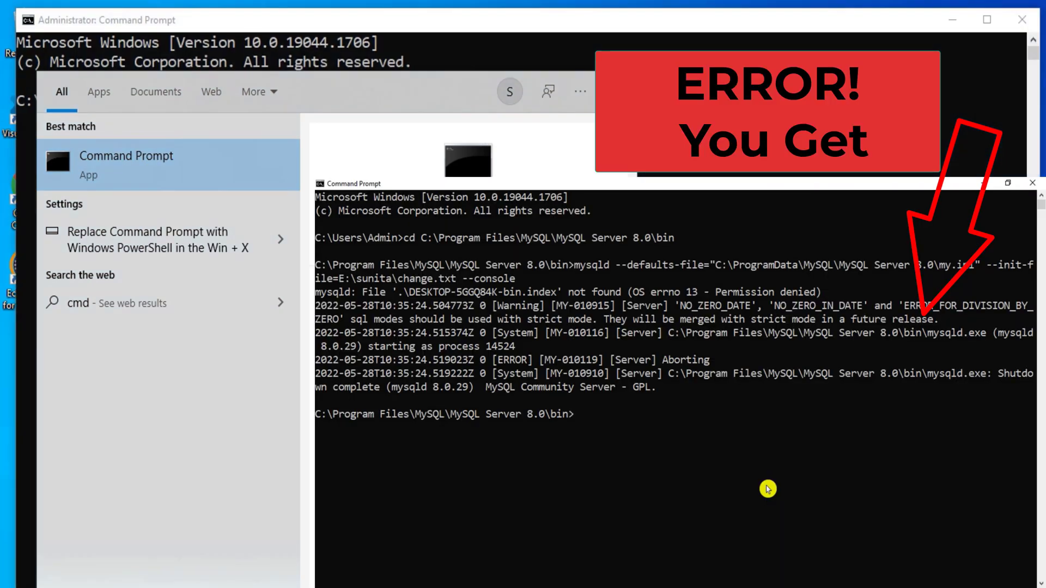
{"action": "left_click", "coordinate": [768, 489]}
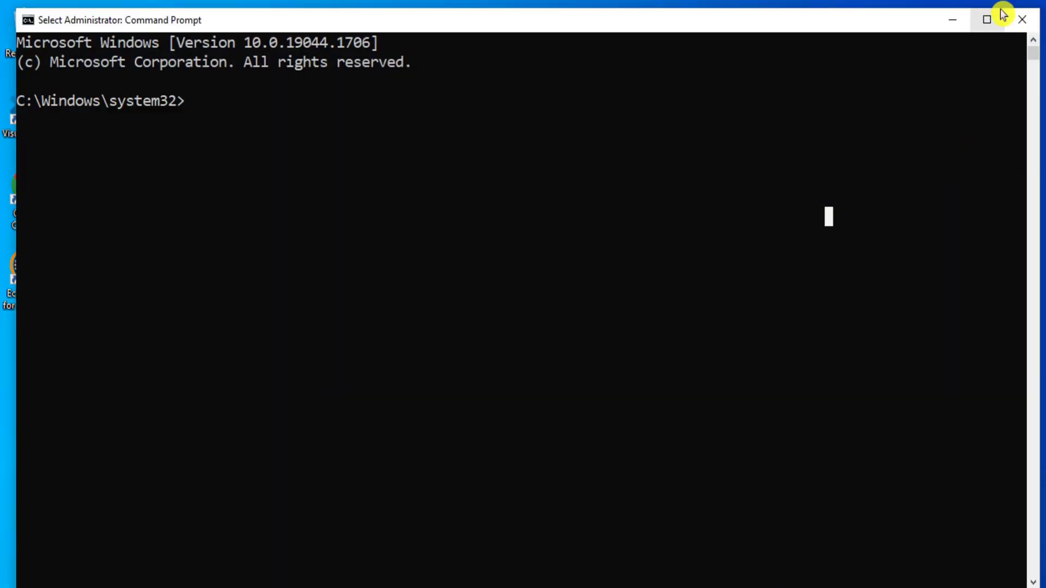
{"action": "left_click", "coordinate": [987, 20]}
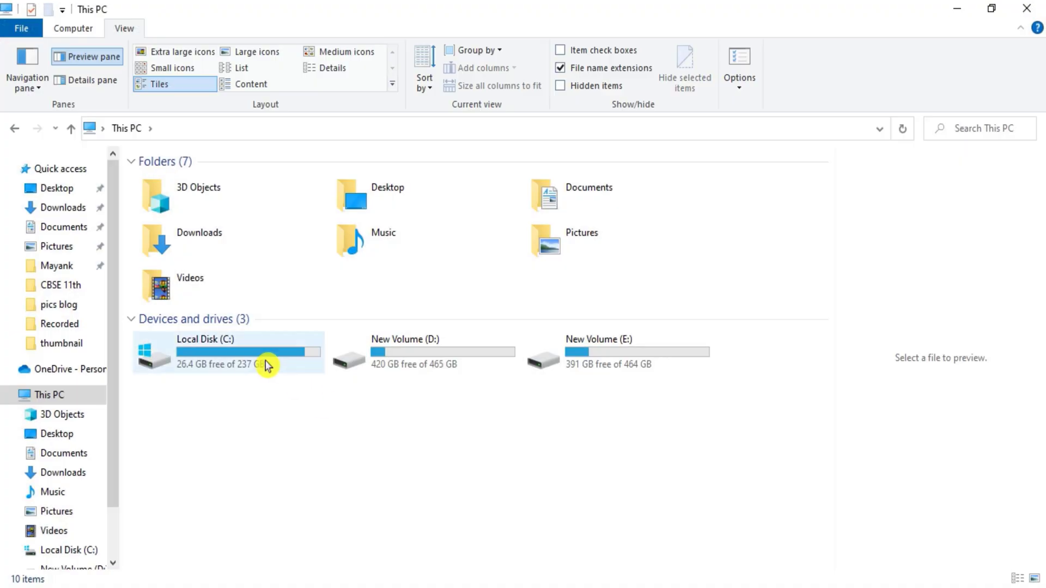
Step: Browse to C:\Program Files\MySQL\MySQL Server 8.0\bin, locate mysqld.exe and copy the folder path
{"action": "double_click", "coordinate": [267, 363]}
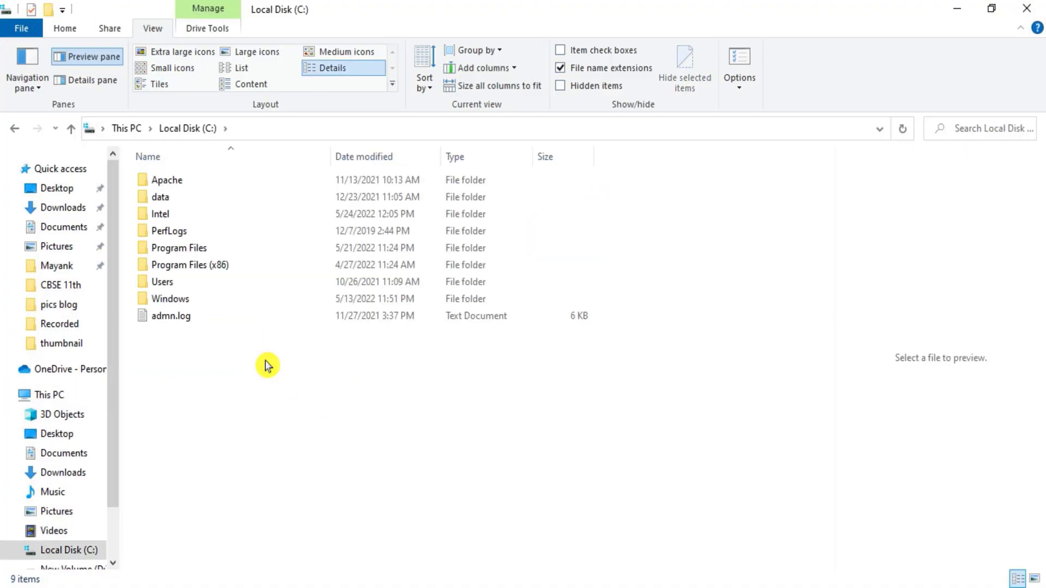
{"action": "double_click", "coordinate": [208, 250]}
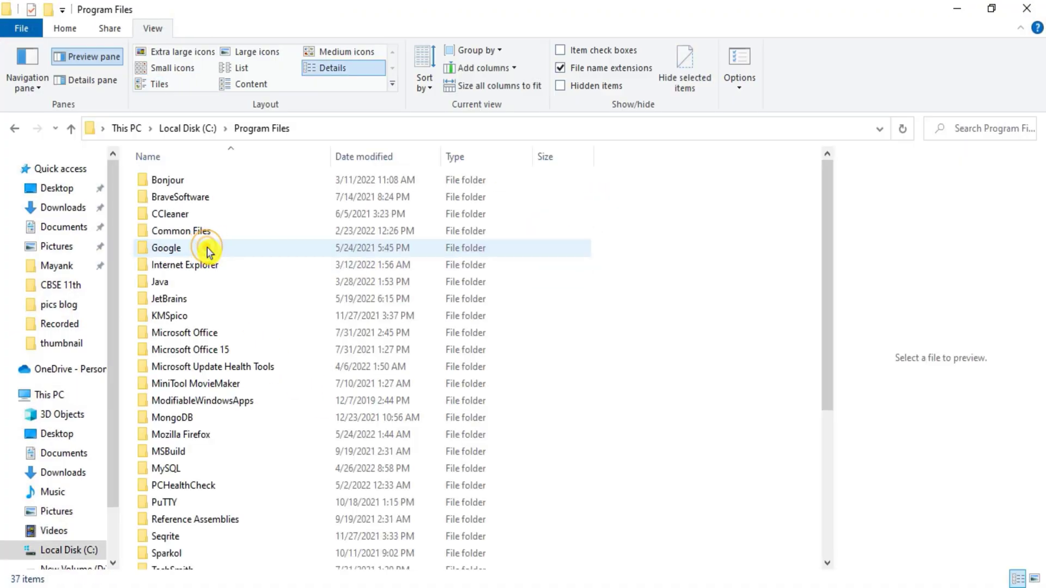
{"action": "double_click", "coordinate": [227, 470]}
{"action": "double_click", "coordinate": [225, 185]}
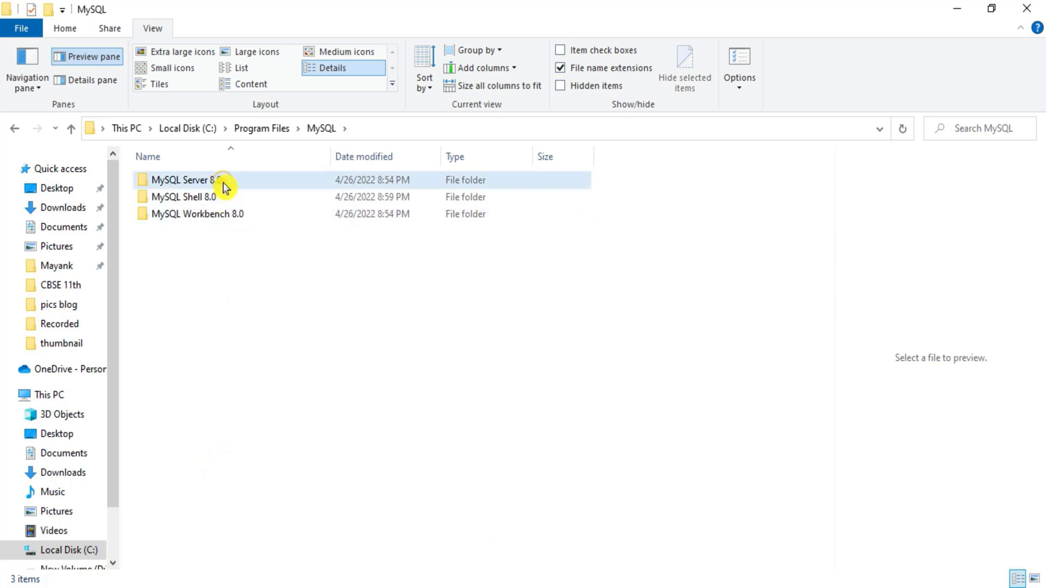
{"action": "left_click", "coordinate": [225, 185]}
{"action": "double_click", "coordinate": [225, 186]}
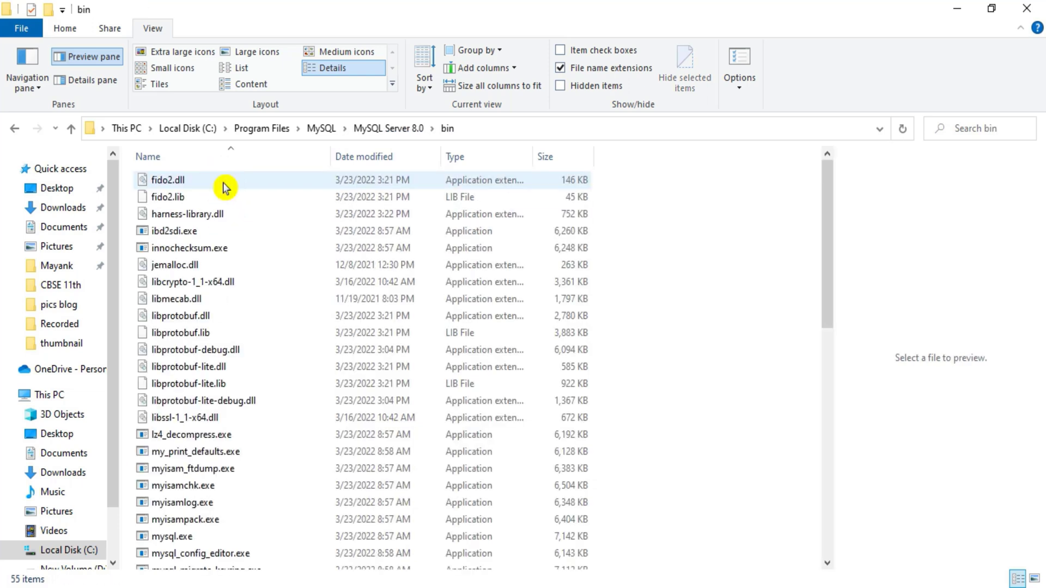
{"action": "left_click", "coordinate": [224, 187]}
{"action": "key", "text": "m"}
{"action": "key", "text": "m"}
{"action": "key", "text": "m"}
{"action": "key", "text": "m"}
{"action": "key", "text": "m"}
{"action": "key", "text": "m"}
{"action": "key", "text": "m"}
{"action": "key", "text": "m"}
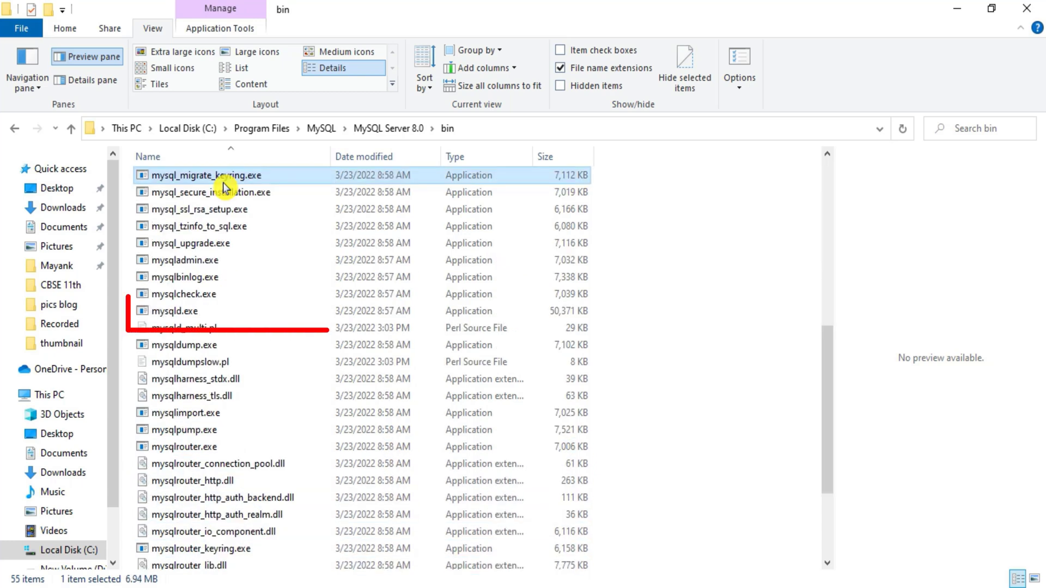
{"action": "left_click", "coordinate": [207, 311]}
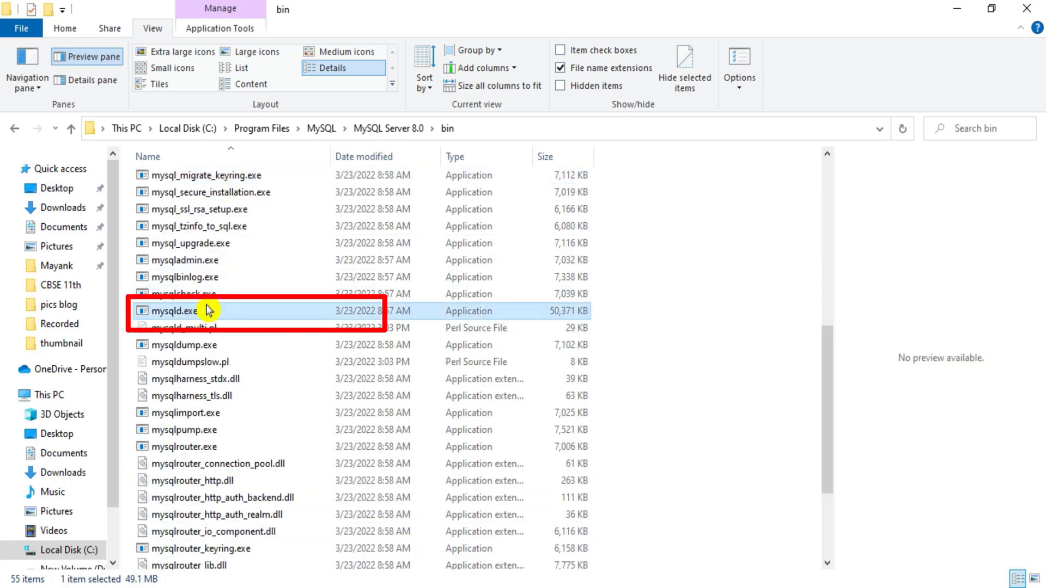
{"action": "left_click", "coordinate": [498, 129]}
{"action": "key", "text": "ctrl+c"}
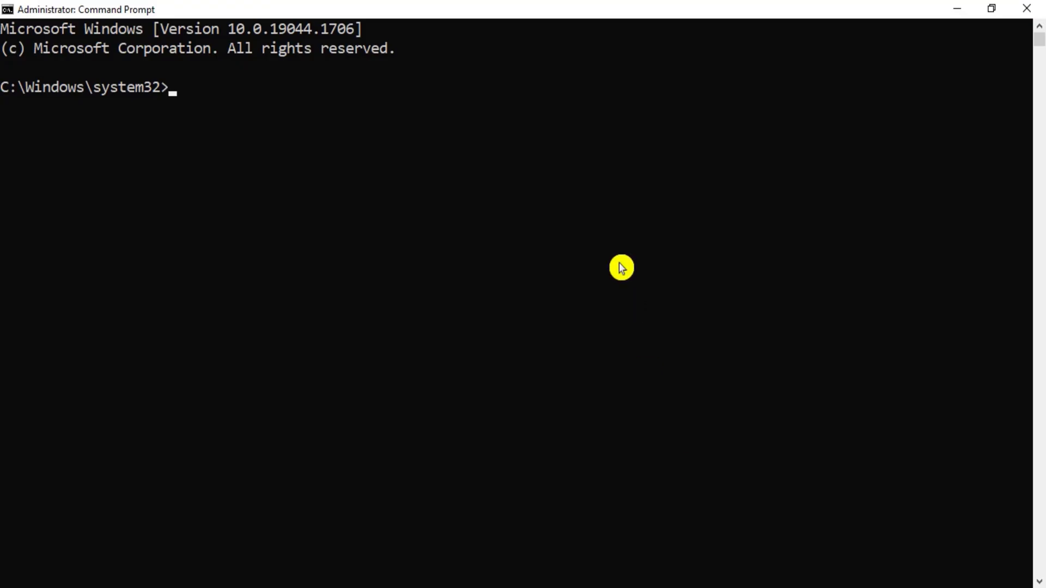
Step: Change directory into the pasted MySQL bin path and begin typing mysqld --defaults-file=
{"action": "type", "text": "cd"}
{"action": "key", "text": "ctrl+v"}
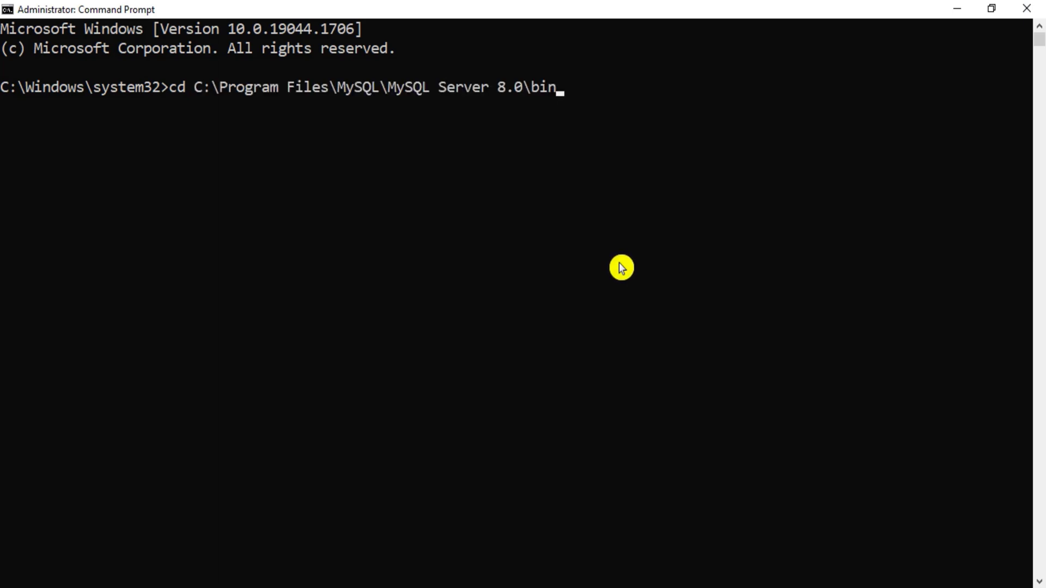
{"action": "key", "text": "Return"}
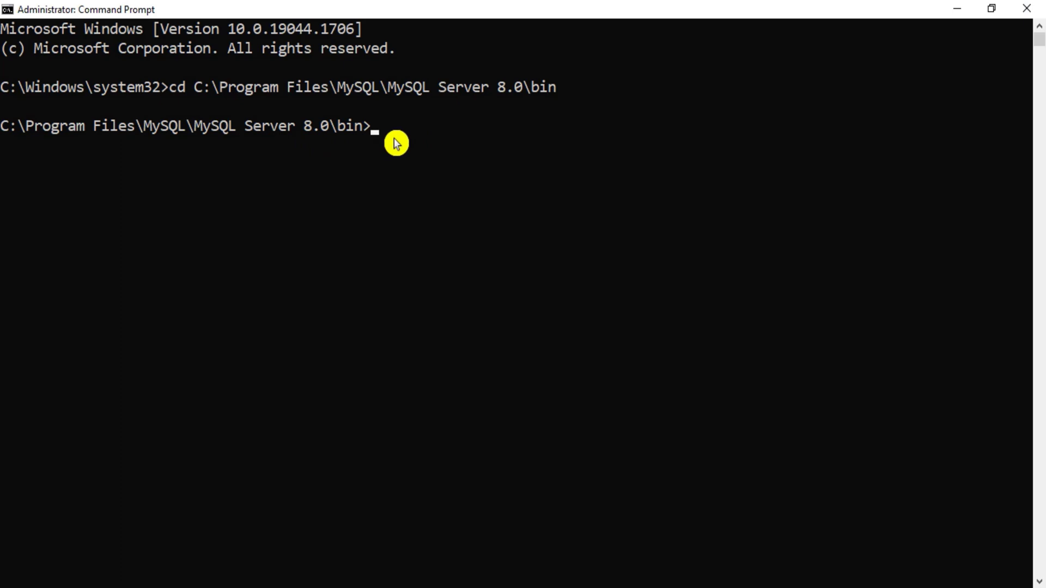
{"action": "type", "text": "m"}
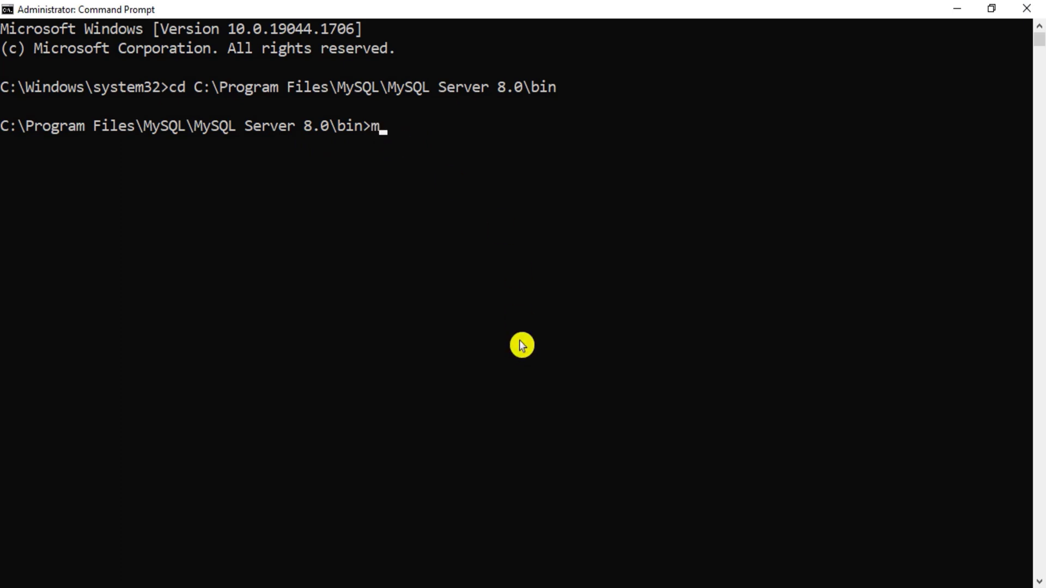
{"action": "type", "text": "ysqld --defaults"}
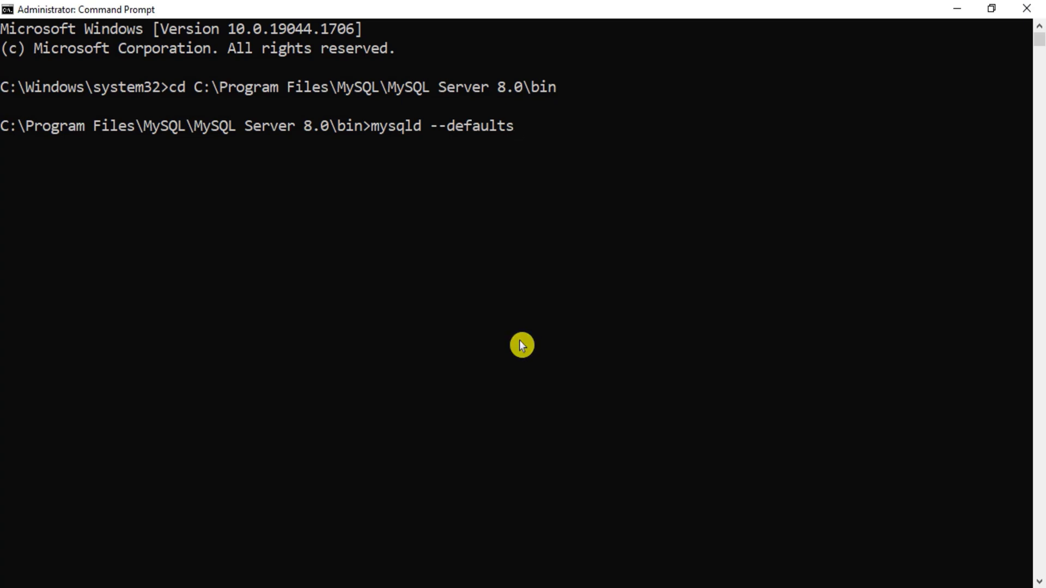
{"action": "type", "text": "-f"}
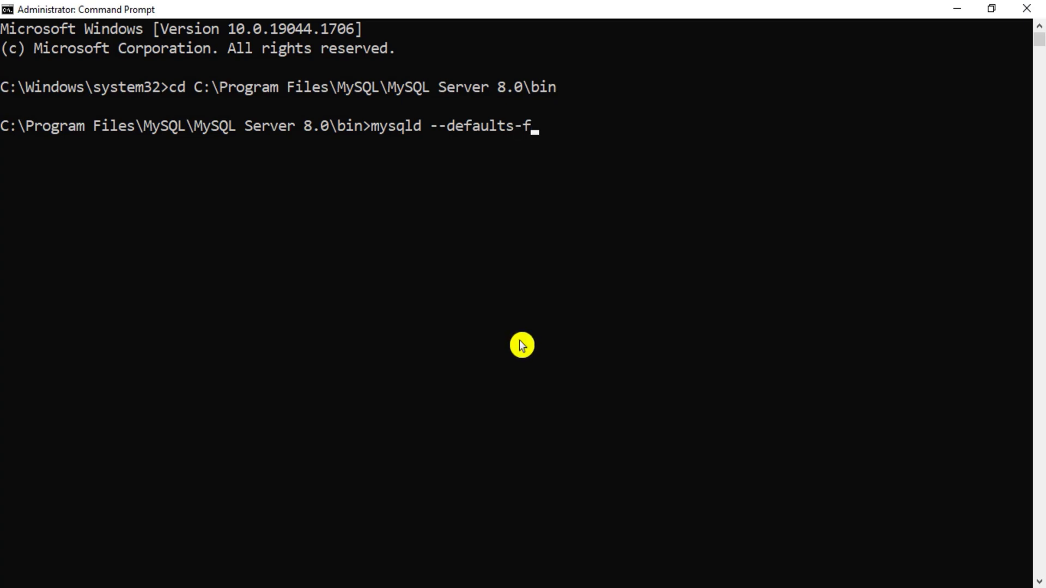
{"action": "type", "text": "ile="}
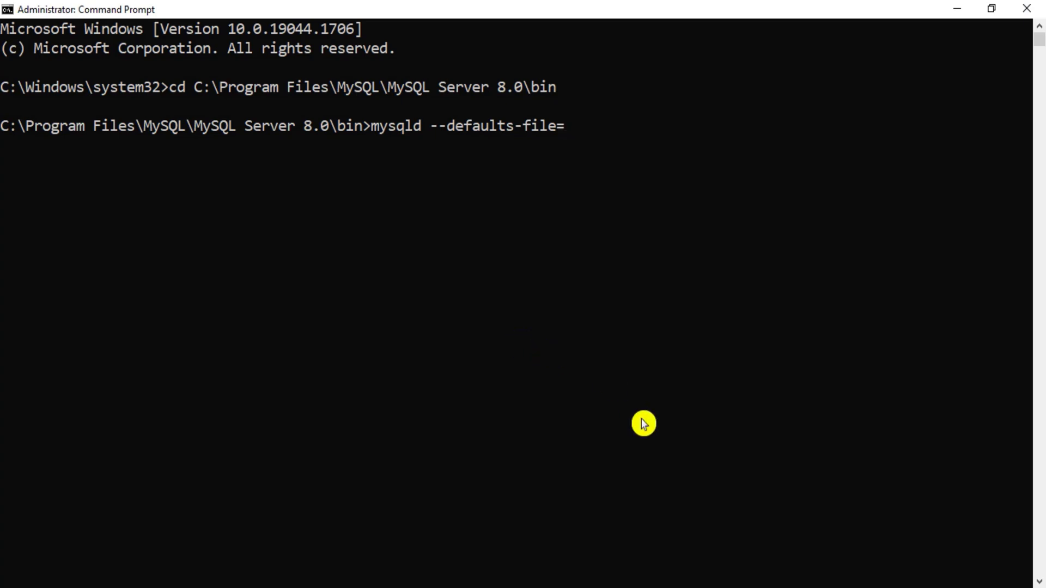
{"action": "left_click", "coordinate": [664, 587]}
Step: Turn on Hidden items in File Explorer's View settings
{"action": "left_click", "coordinate": [483, 524]}
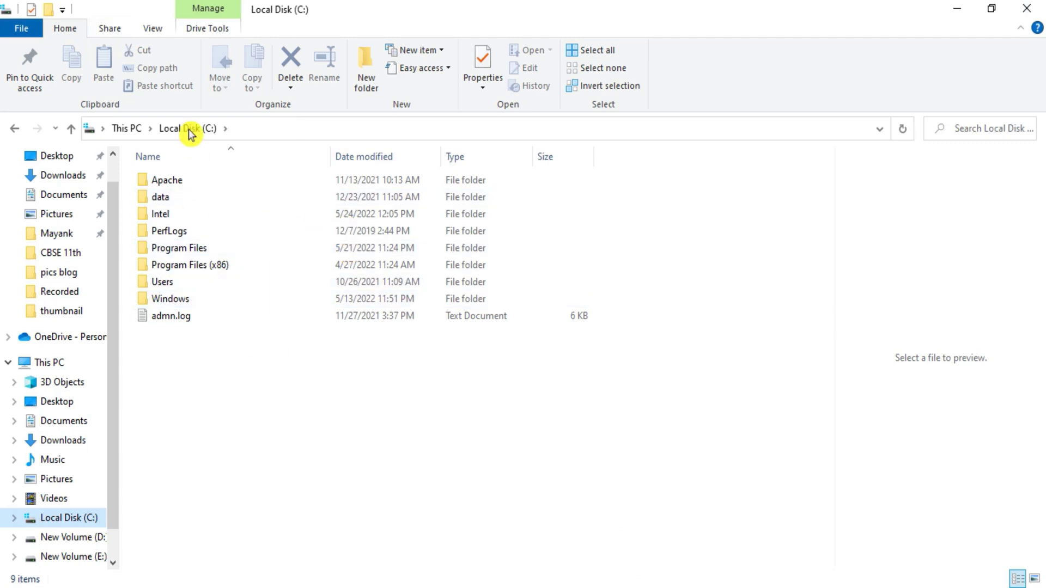
{"action": "left_click", "coordinate": [153, 28]}
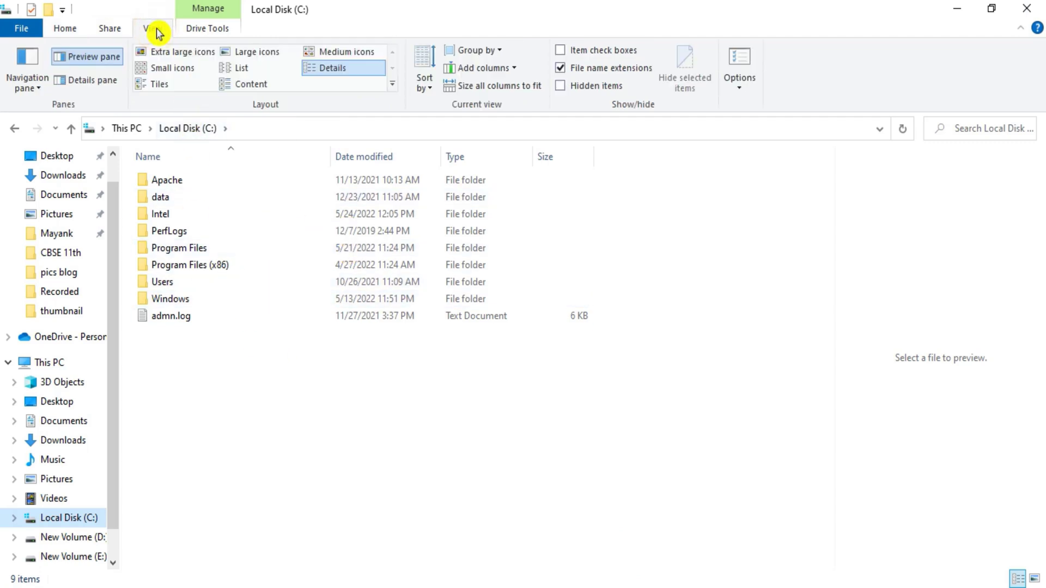
{"action": "left_click", "coordinate": [566, 86]}
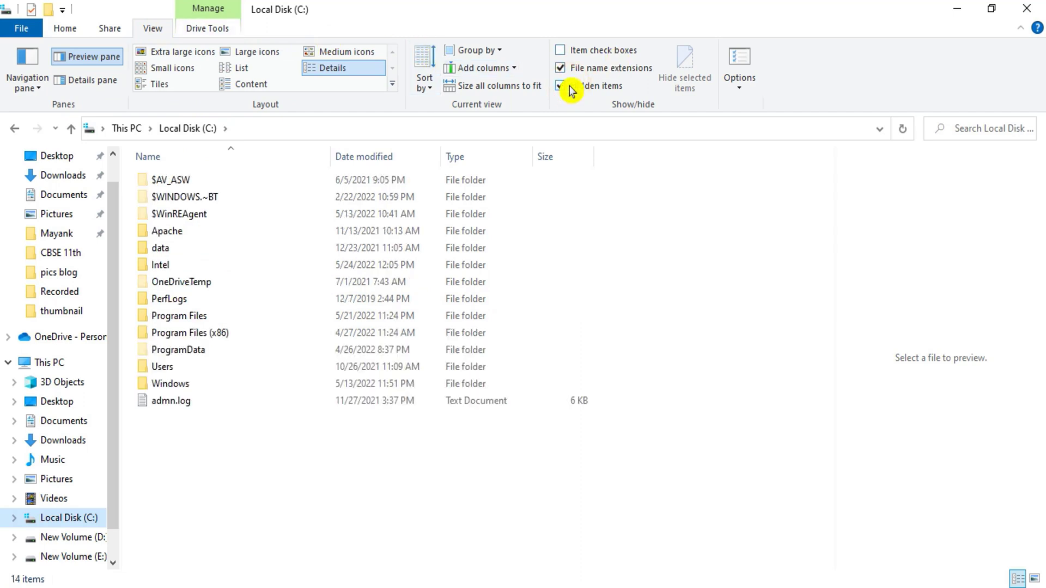
Step: Open C:\ProgramData\MySQL\MySQL Server 8.0 containing my.ini and copy its path
{"action": "double_click", "coordinate": [205, 351]}
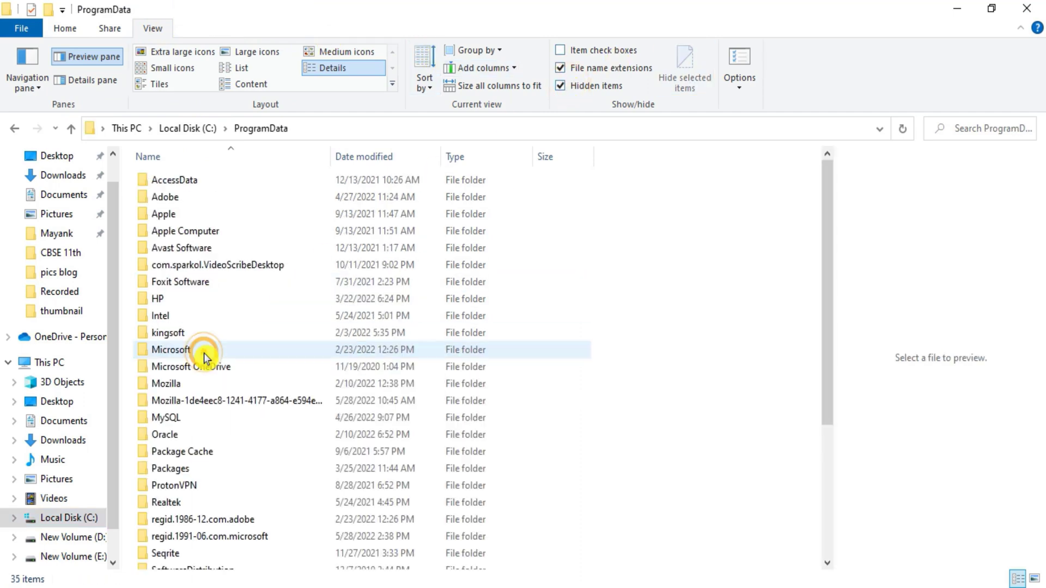
{"action": "double_click", "coordinate": [180, 421]}
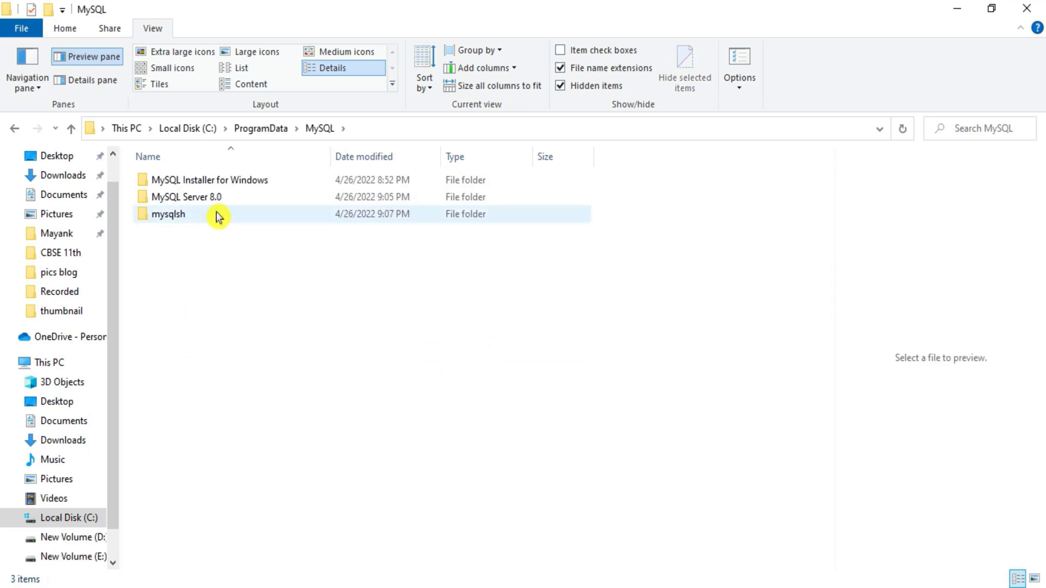
{"action": "double_click", "coordinate": [213, 198]}
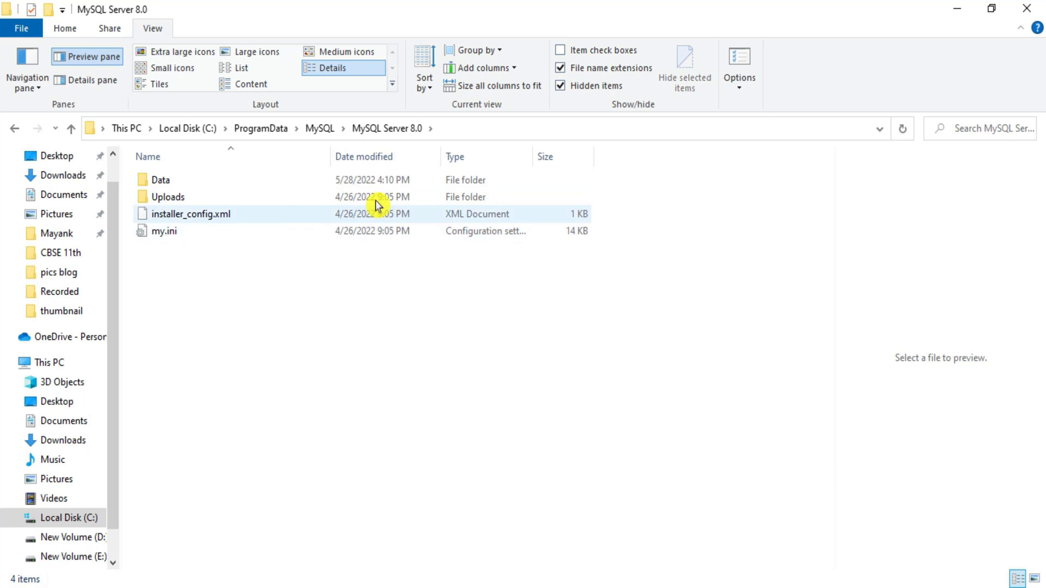
{"action": "left_click", "coordinate": [506, 128]}
{"action": "key", "text": "ctrl+c"}
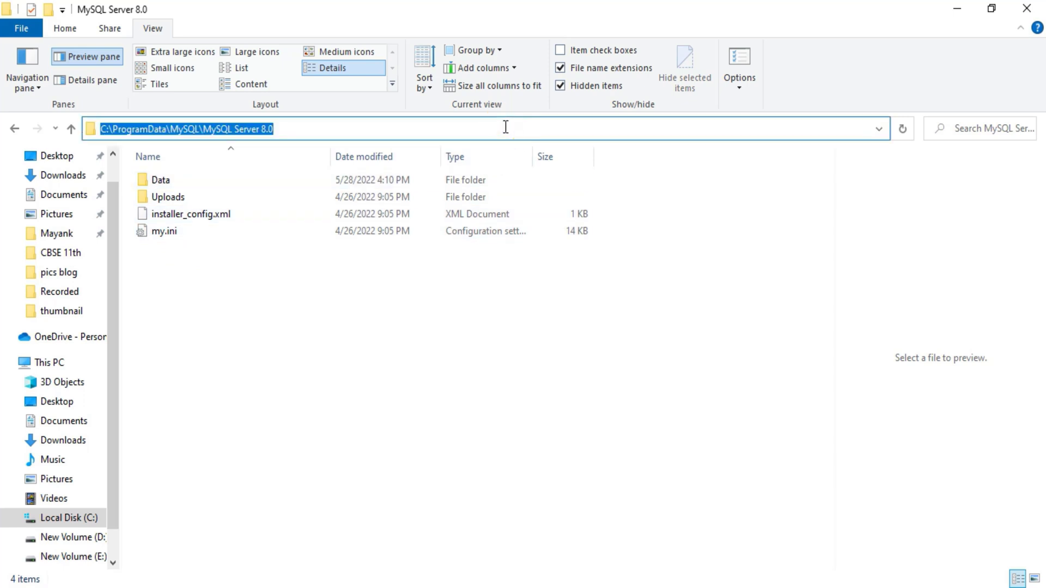
{"action": "left_click", "coordinate": [760, 537]}
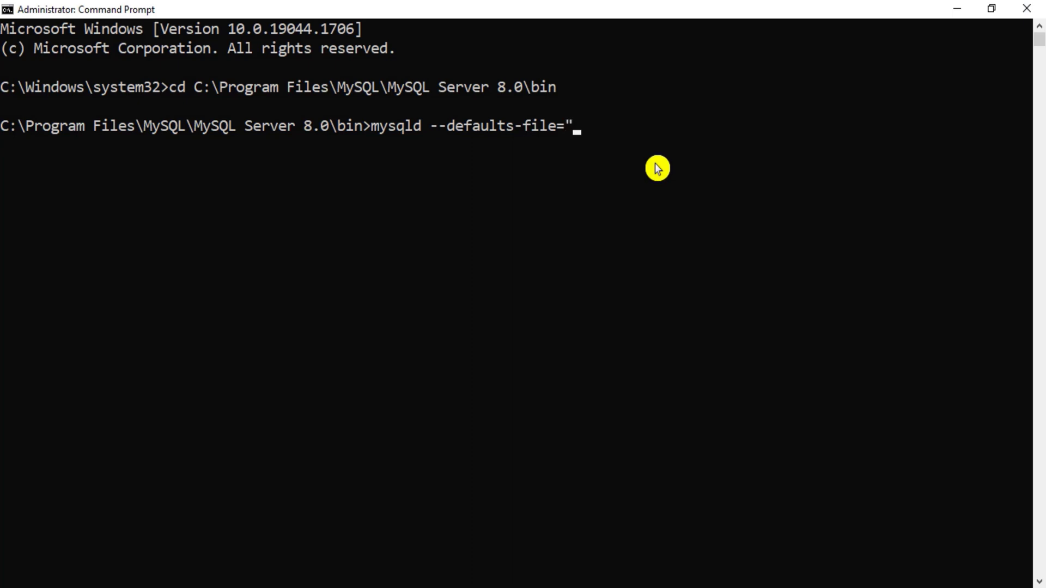
Step: Run mysqld with the pasted my.ini path, --init-file="E:\sunita\change.txt" and --console
{"action": "key", "text": "ctrl+v"}
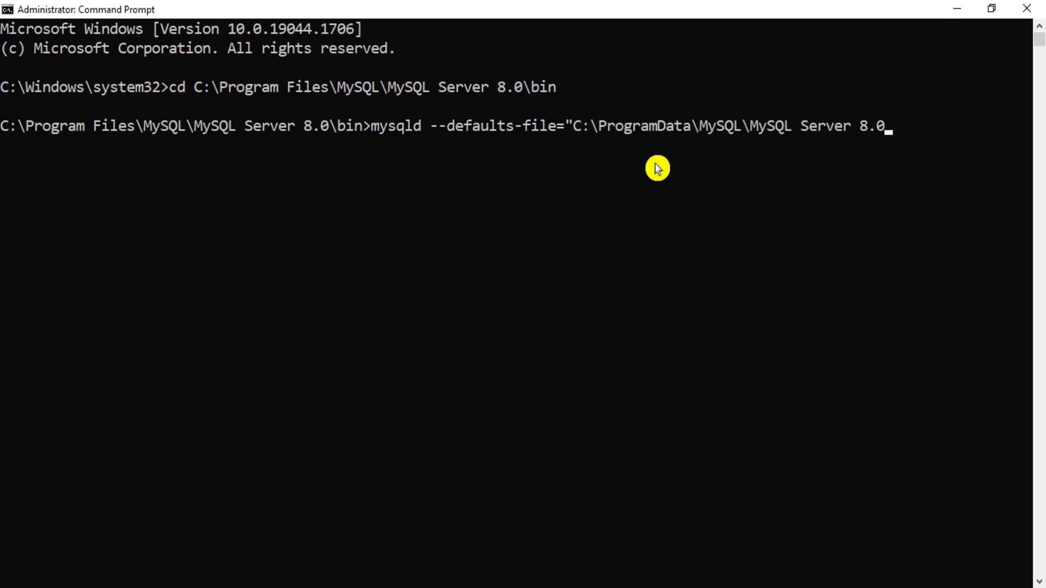
{"action": "type", "text": "\\my"}
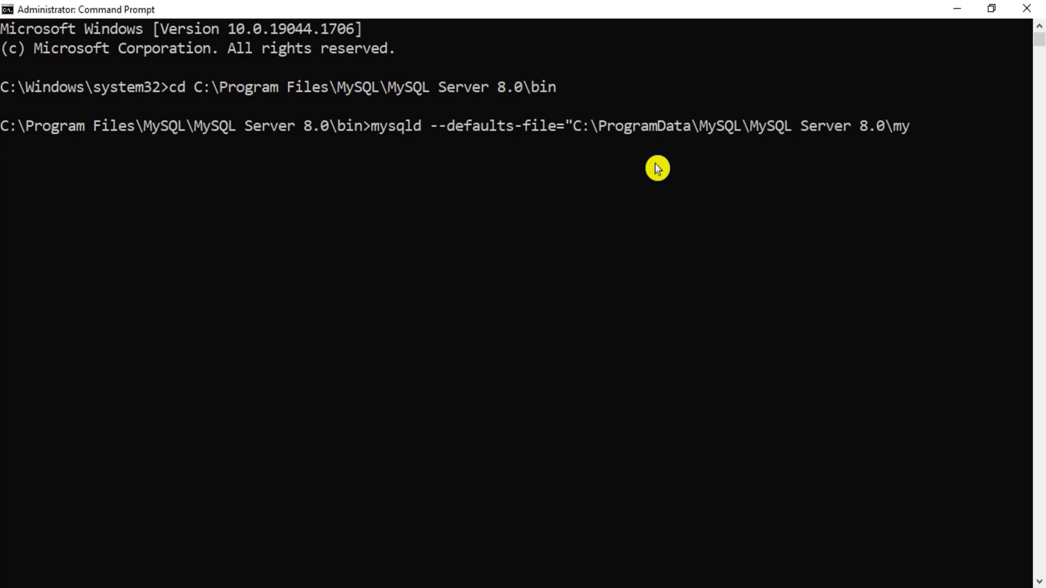
{"action": "type", "text": ".ini"}
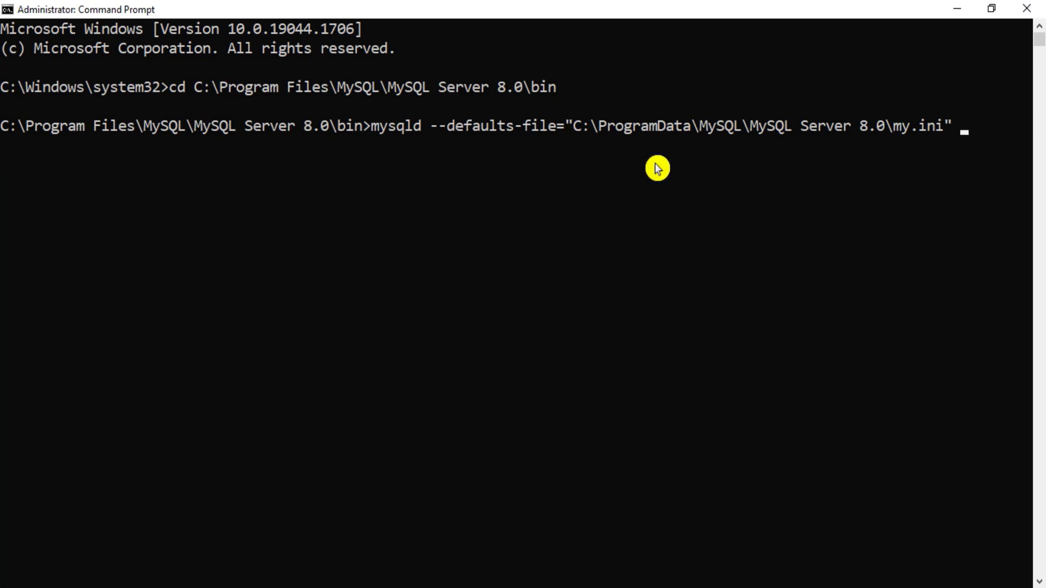
{"action": "type", "text": "--init-file="}
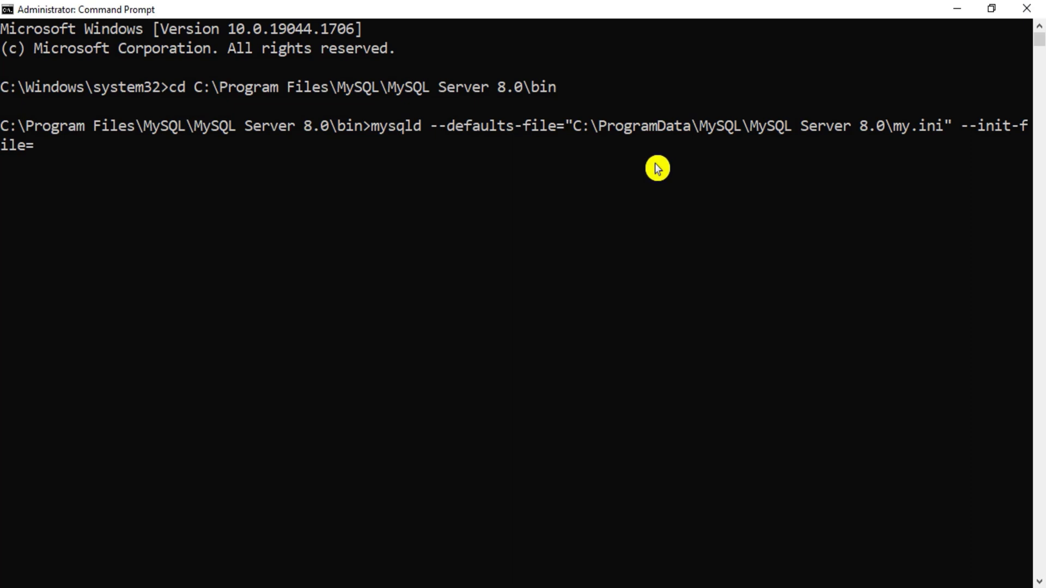
{"action": "type", "text": "\"E"}
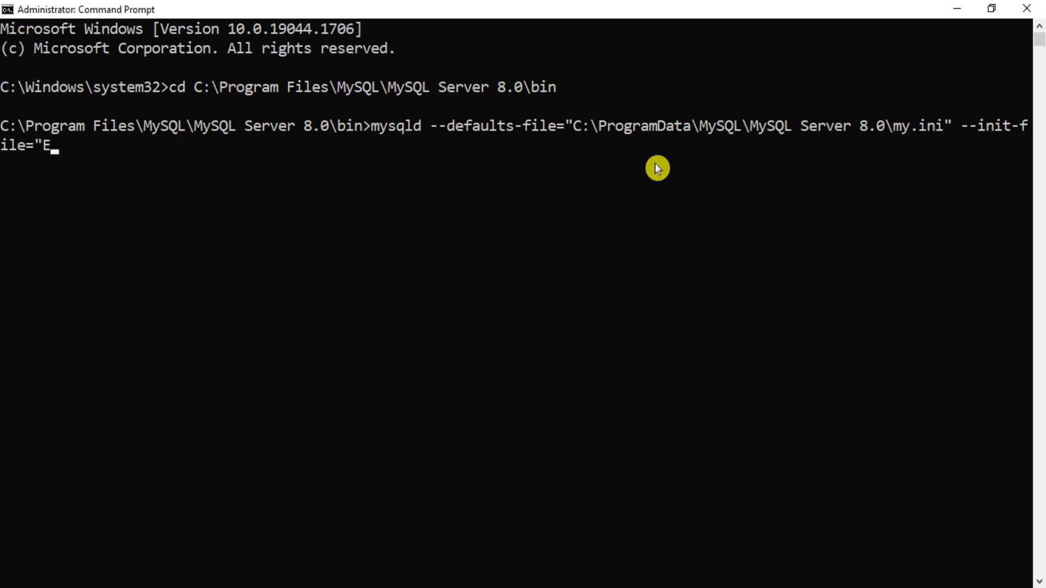
{"action": "type", "text": ":\\sun"}
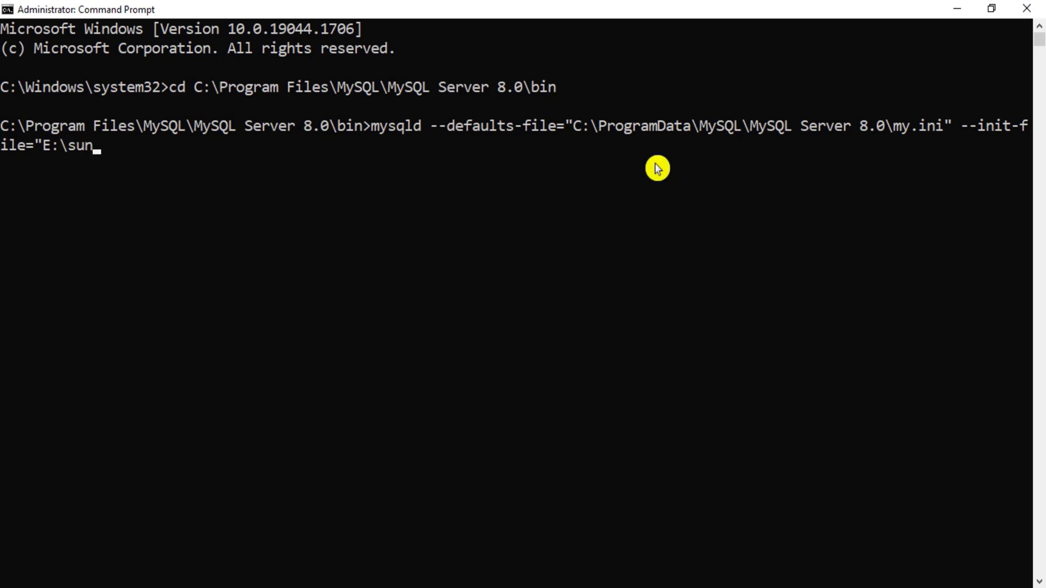
{"action": "type", "text": "ita\\ch"}
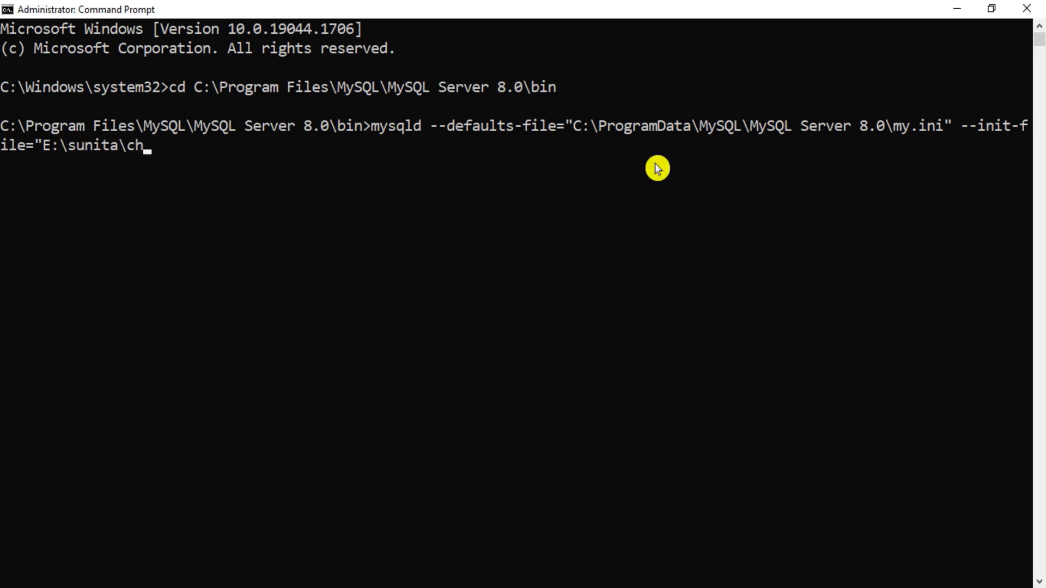
{"action": "type", "text": "ange.txt"}
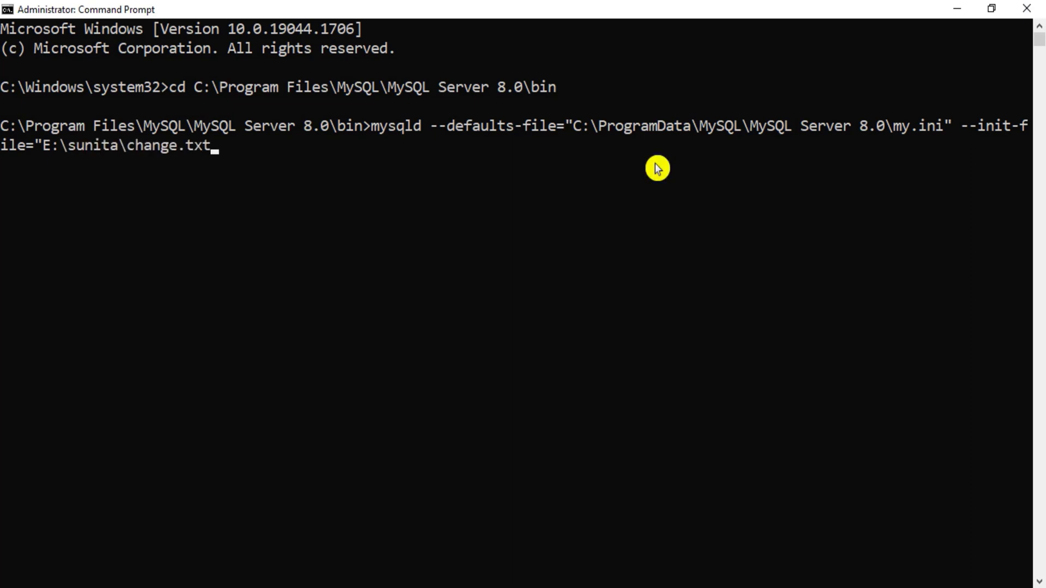
{"action": "type", "text": "\" "}
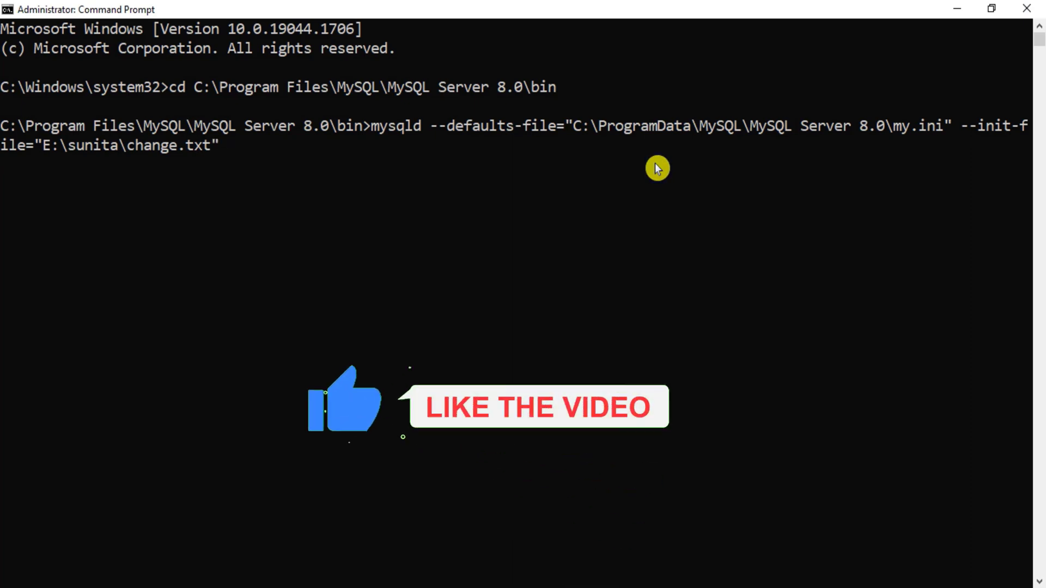
{"action": "type", "text": "--"}
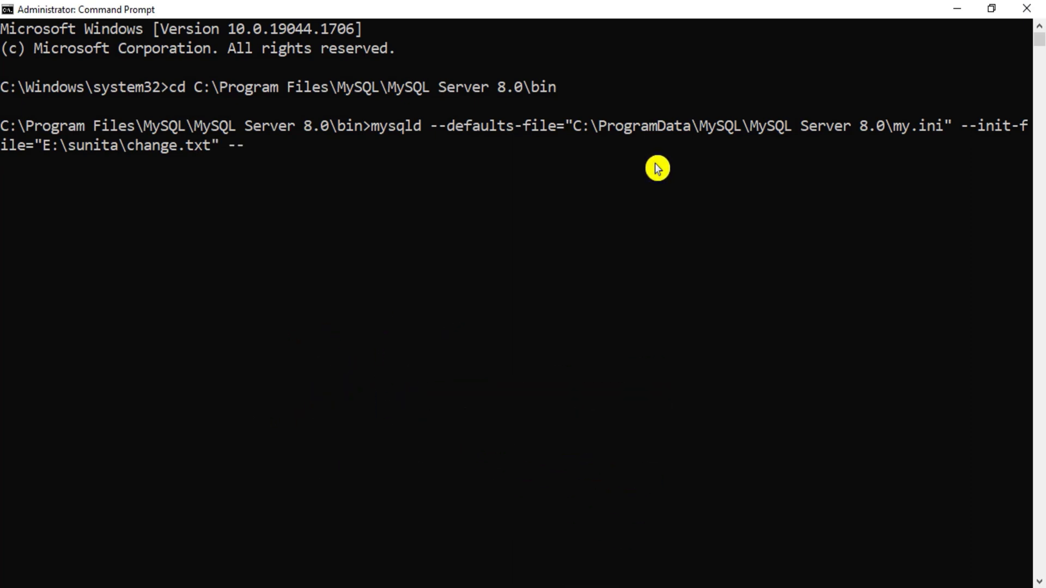
{"action": "type", "text": "console"}
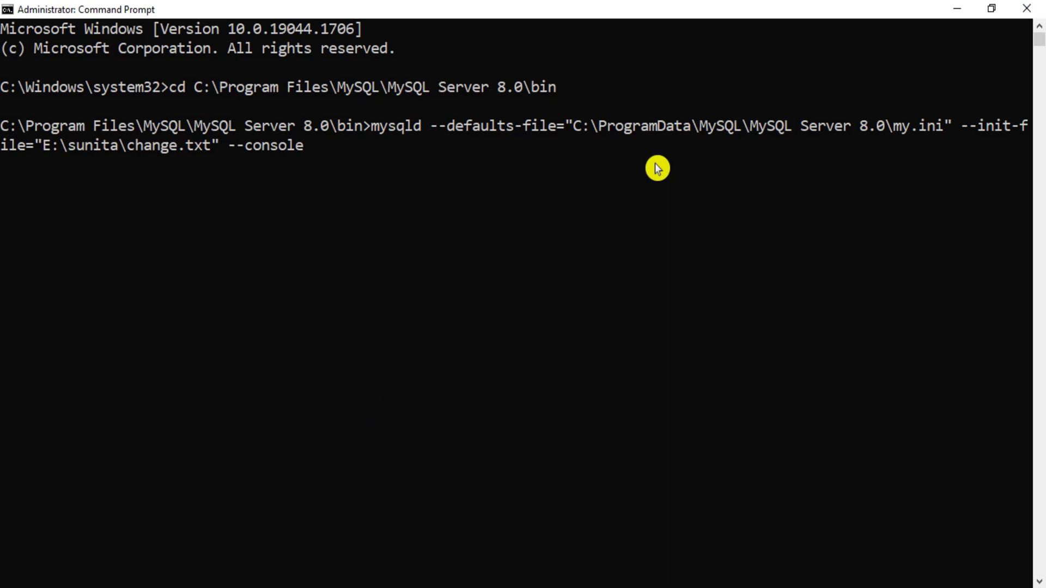
{"action": "key", "text": "Return"}
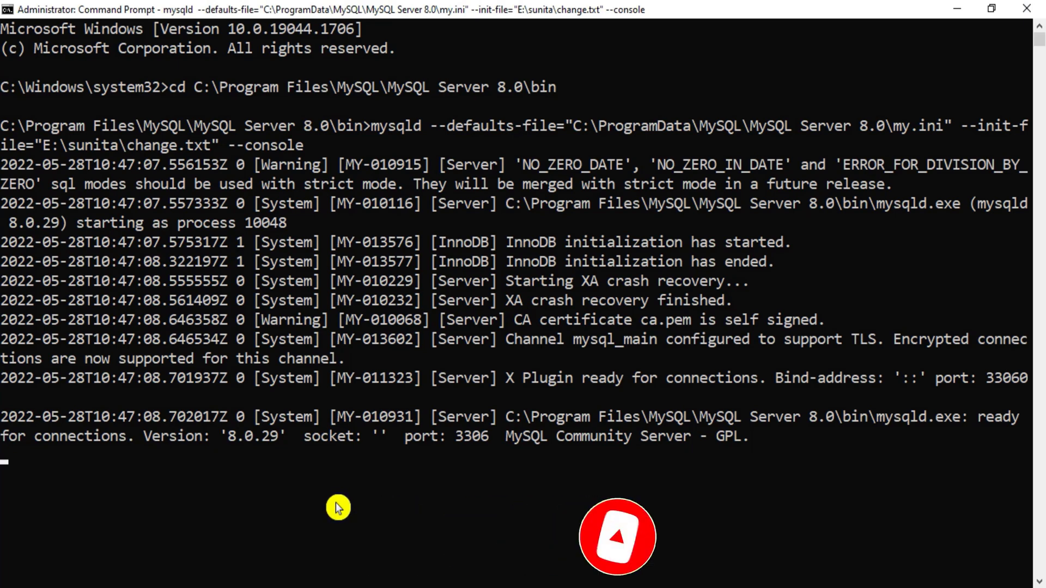
Step: Once mysqld reports ready for connections on port 3306, open Windows search
{"action": "key", "text": "super+s"}
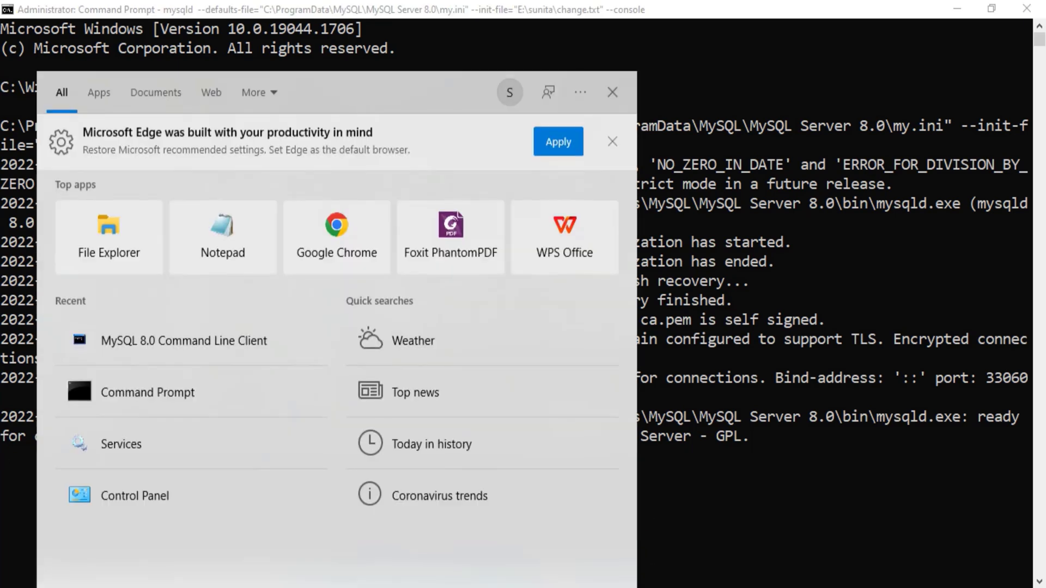
Step: Launch MySQL 8.0 Command Line Client and bring its window to the centre of the desktop
{"action": "type", "text": "my"}
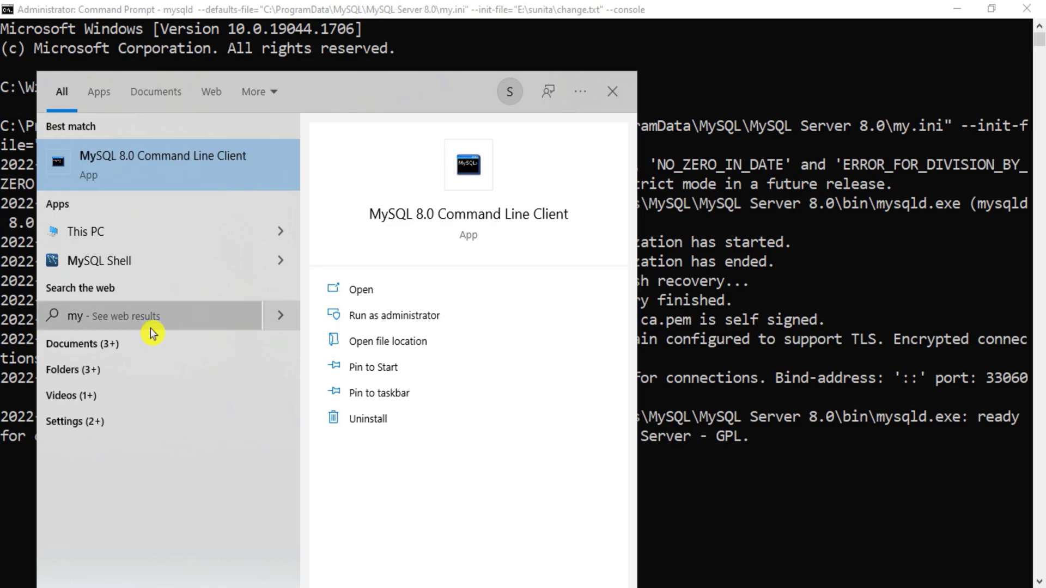
{"action": "left_click", "coordinate": [196, 162]}
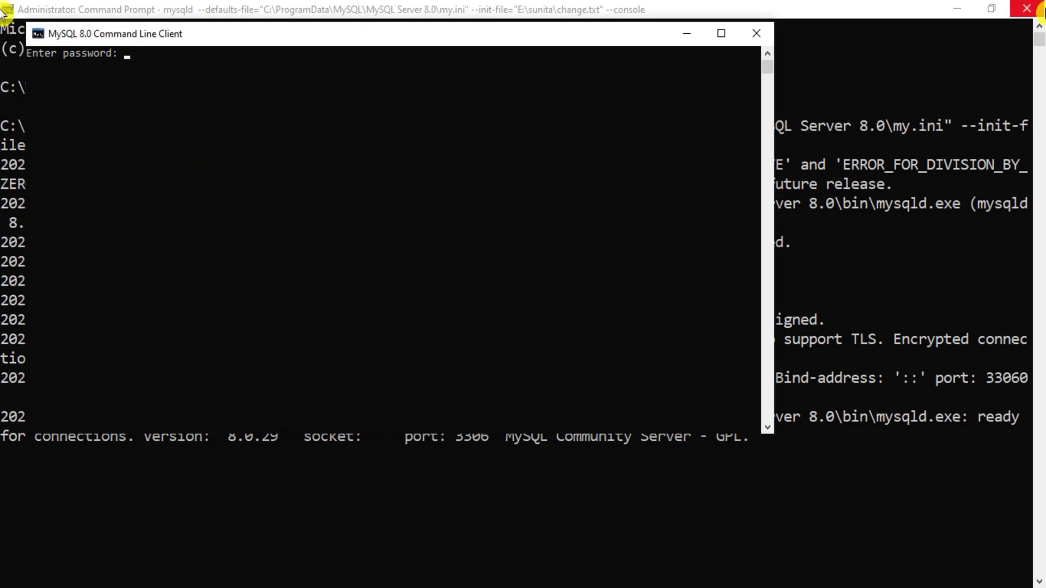
{"action": "left_click", "coordinate": [959, 11]}
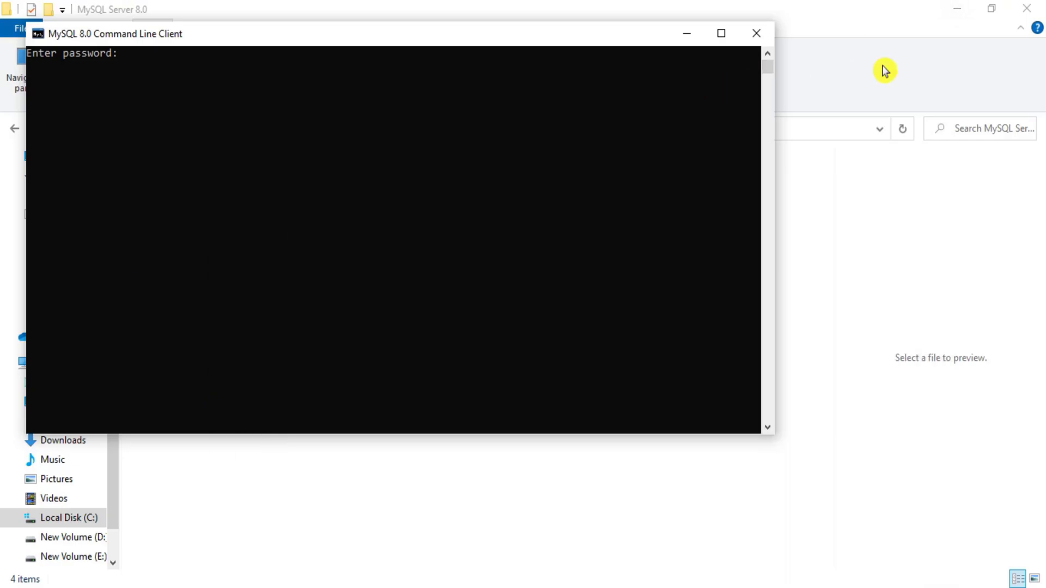
{"action": "key", "text": "super+d"}
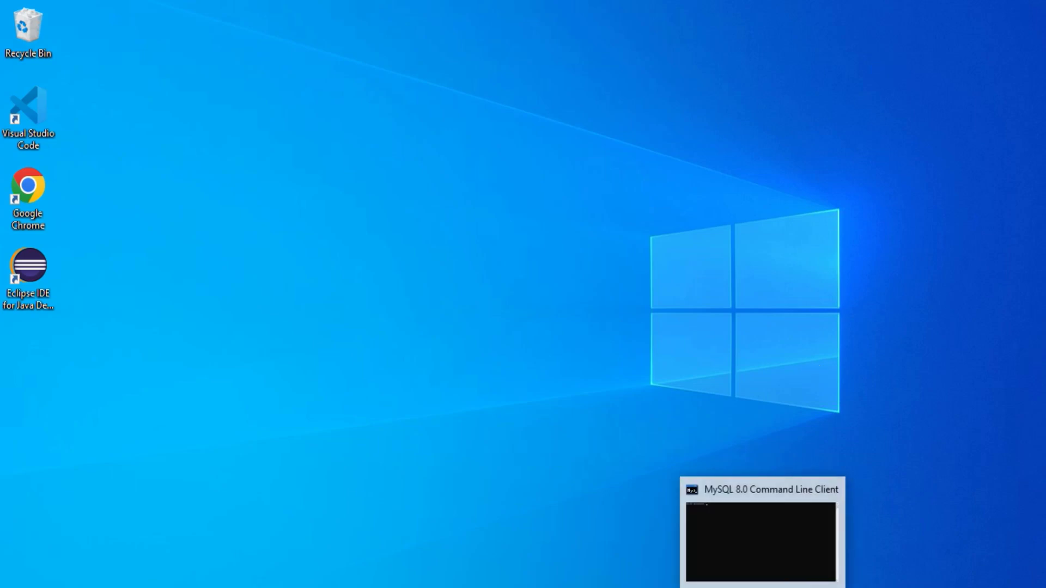
{"action": "left_click", "coordinate": [785, 584]}
{"action": "left_click_drag", "start_coordinate": [477, 34], "coordinate": [678, 93]}
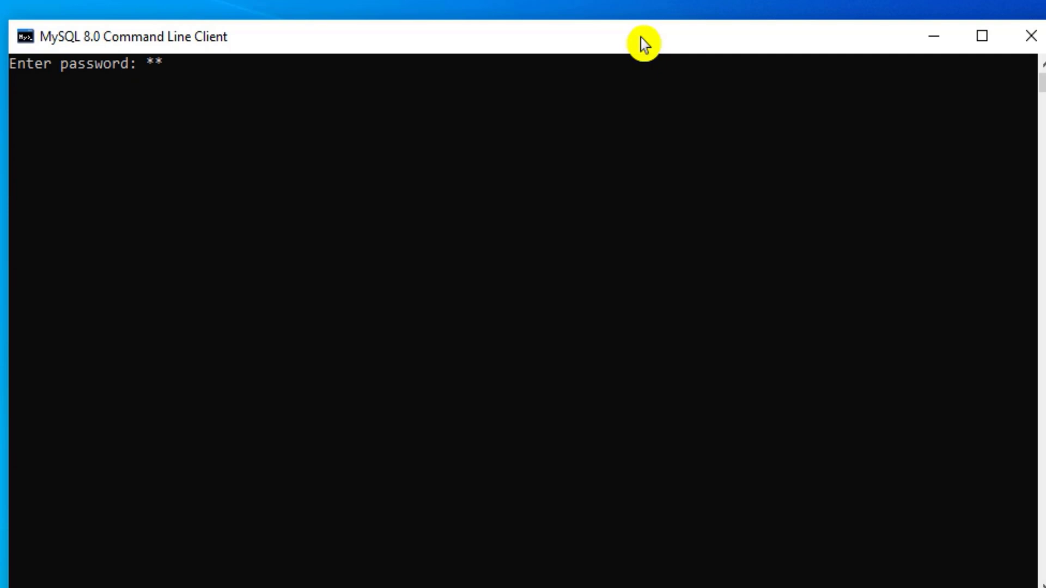
Step: Log in with the new root password, then close the client window
{"action": "type", "text": "***"}
{"action": "key", "text": "Return"}
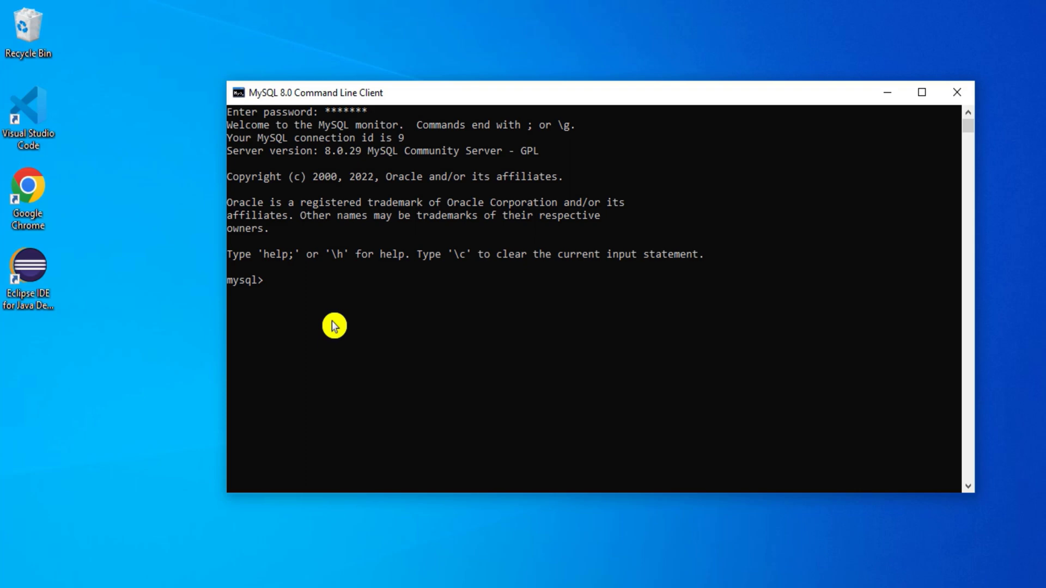
{"action": "left_click", "coordinate": [958, 91]}
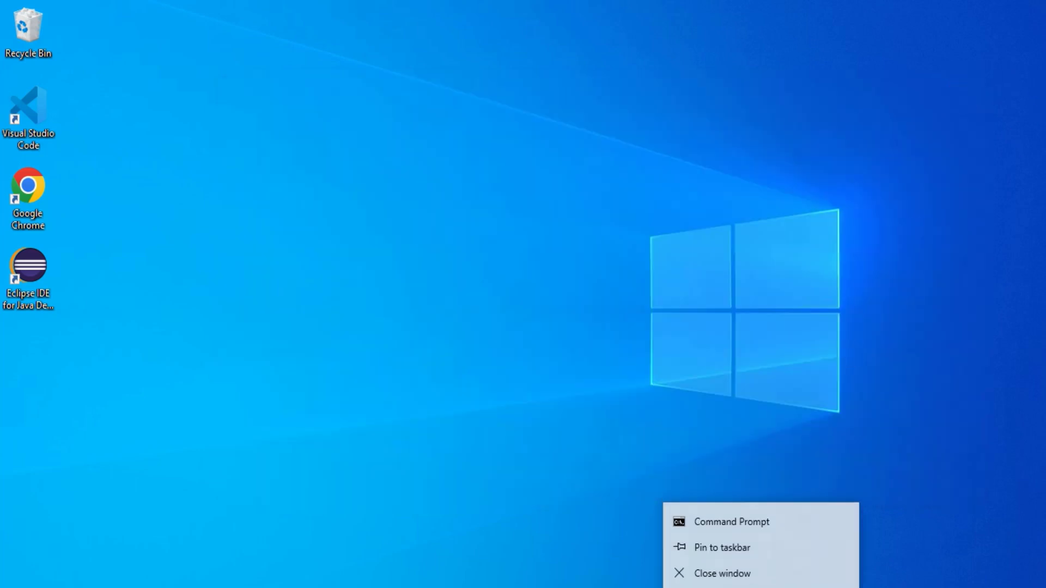
Step: Close the Command Prompt running mysqld and open the Services console
{"action": "left_click", "coordinate": [750, 573]}
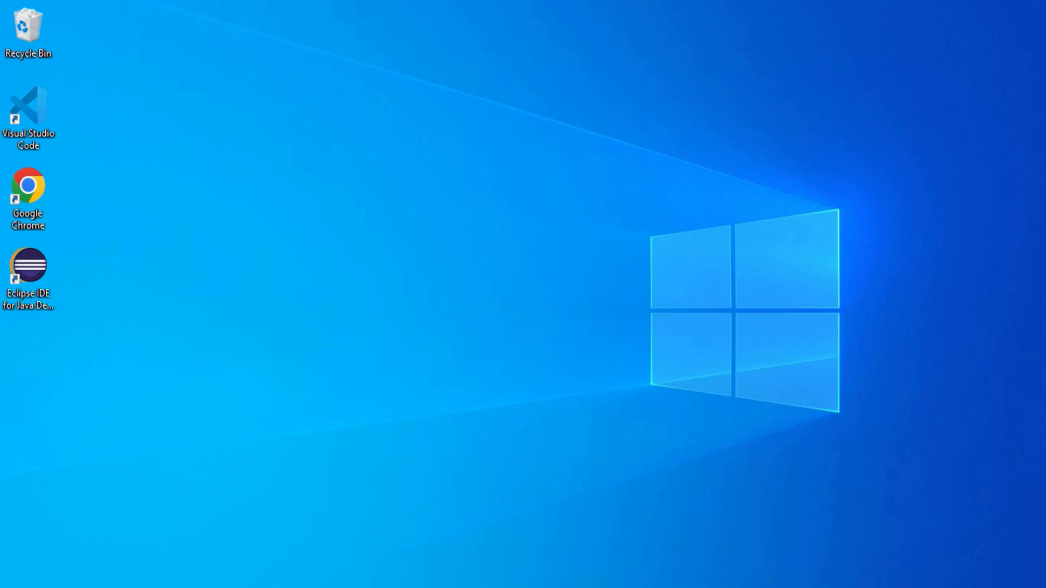
{"action": "key", "text": "super"}
{"action": "type", "text": "servi"}
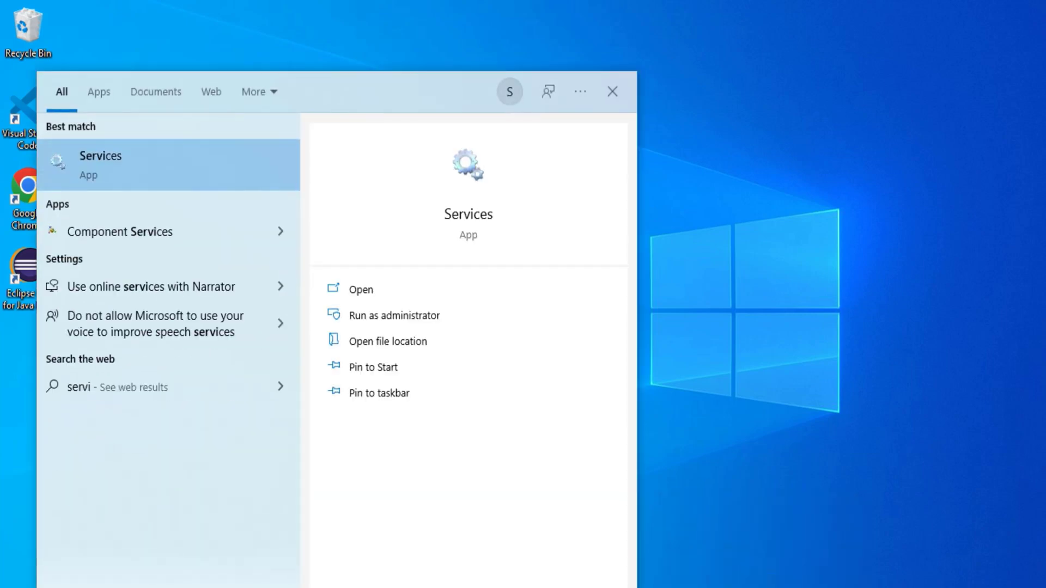
{"action": "left_click", "coordinate": [105, 186]}
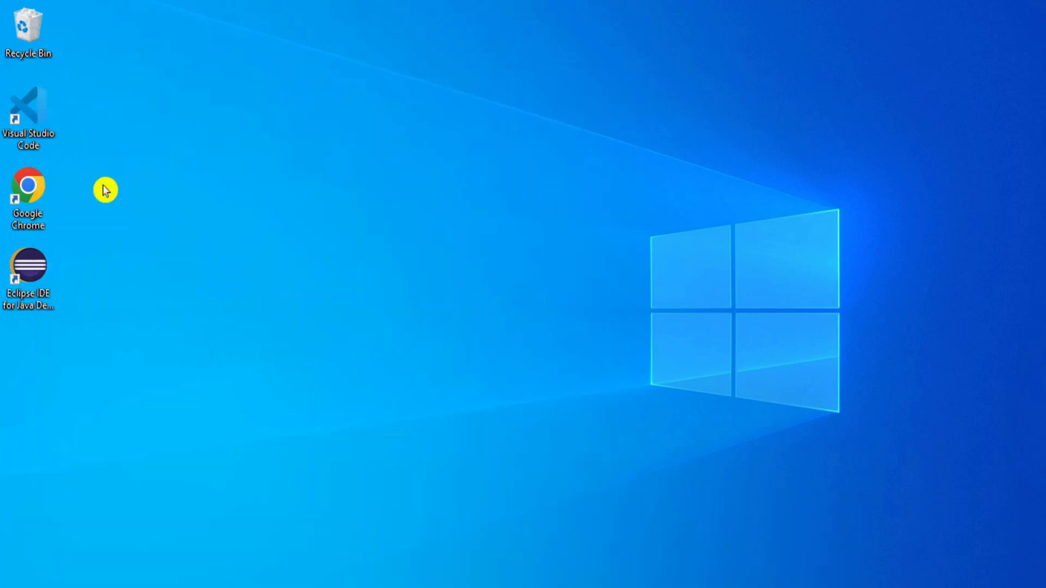
Step: Locate the MySQL80 service in the list and confirm it is not running
{"action": "left_click", "coordinate": [334, 295]}
{"action": "key", "text": "m"}
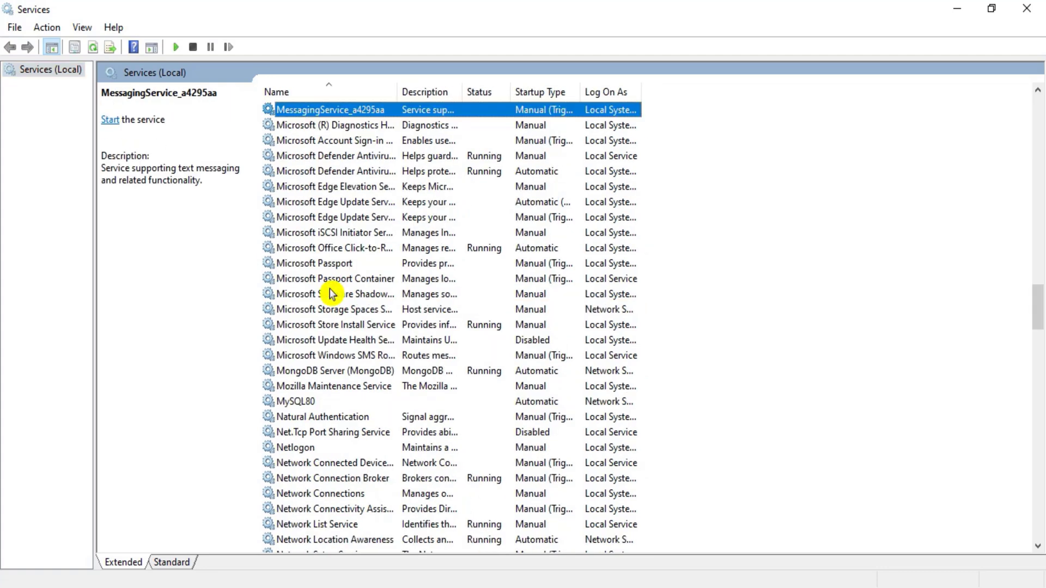
{"action": "left_click", "coordinate": [327, 402]}
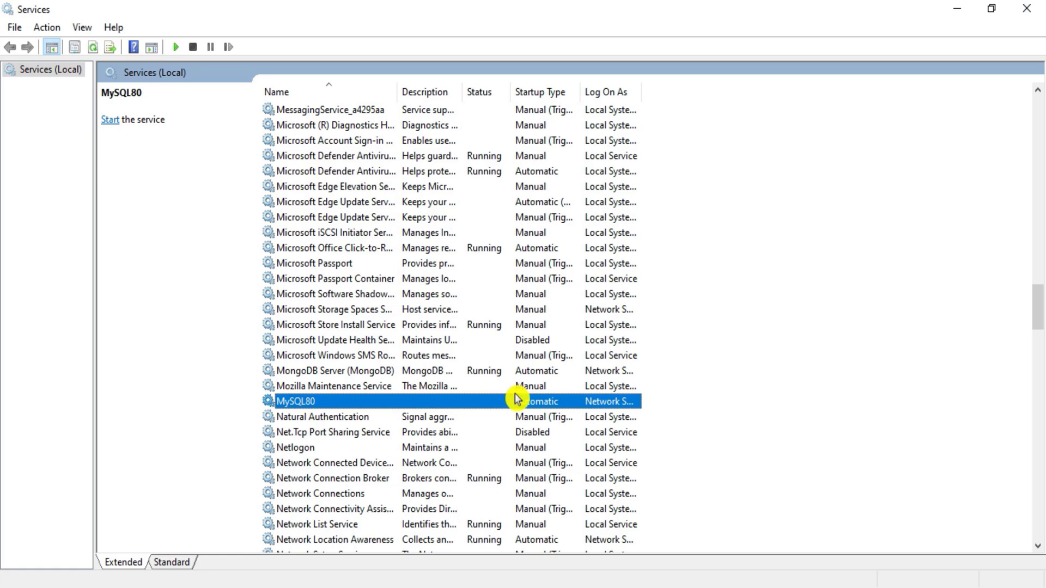
{"action": "left_click", "coordinate": [682, 381]}
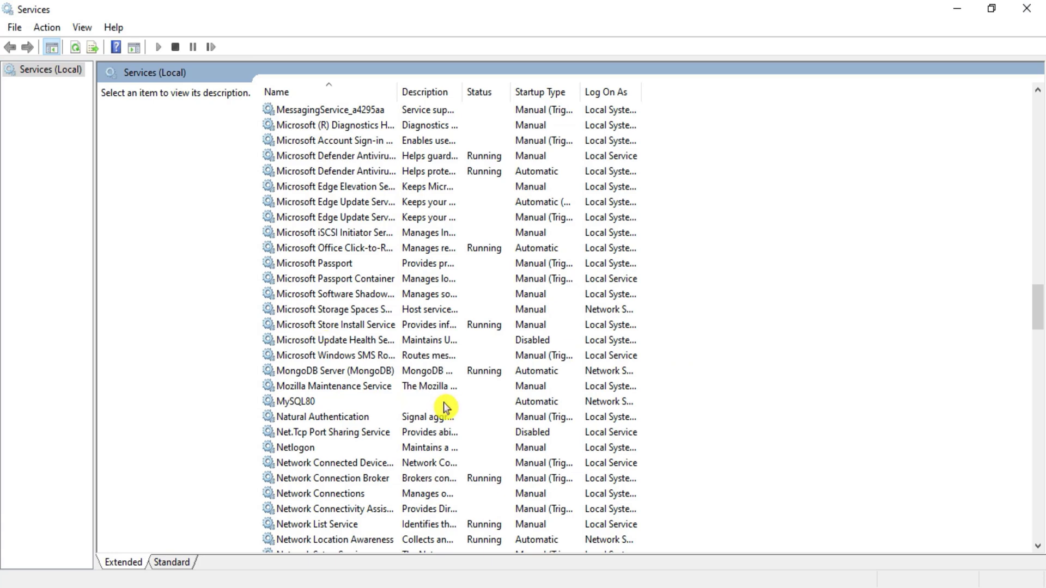
{"action": "key", "text": "super"}
{"action": "type", "text": "my"}
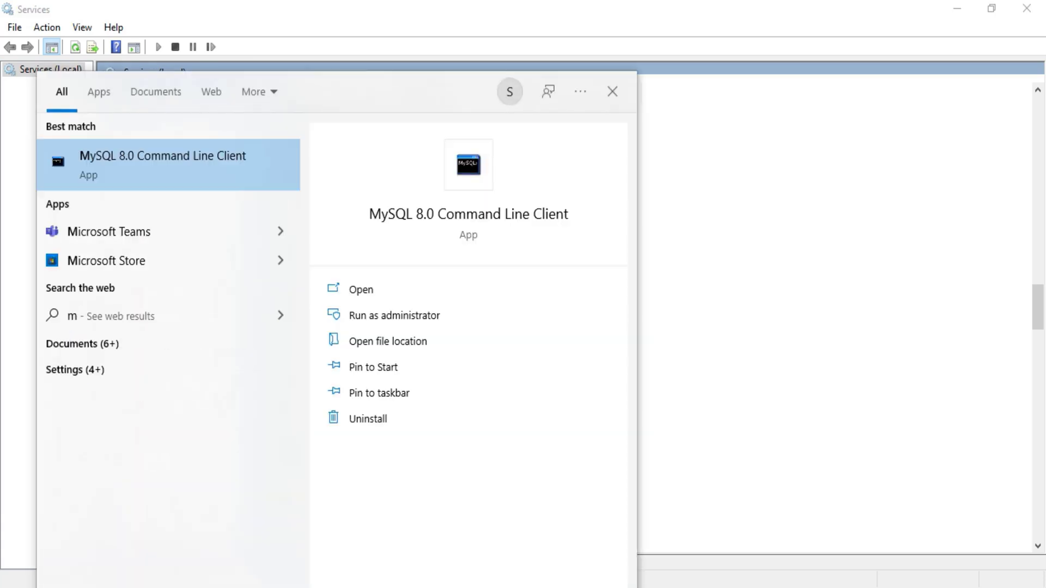
Step: Launch MySQL 8.0 Command Line Client and submit the new password; it closes without connecting
{"action": "left_click", "coordinate": [149, 179]}
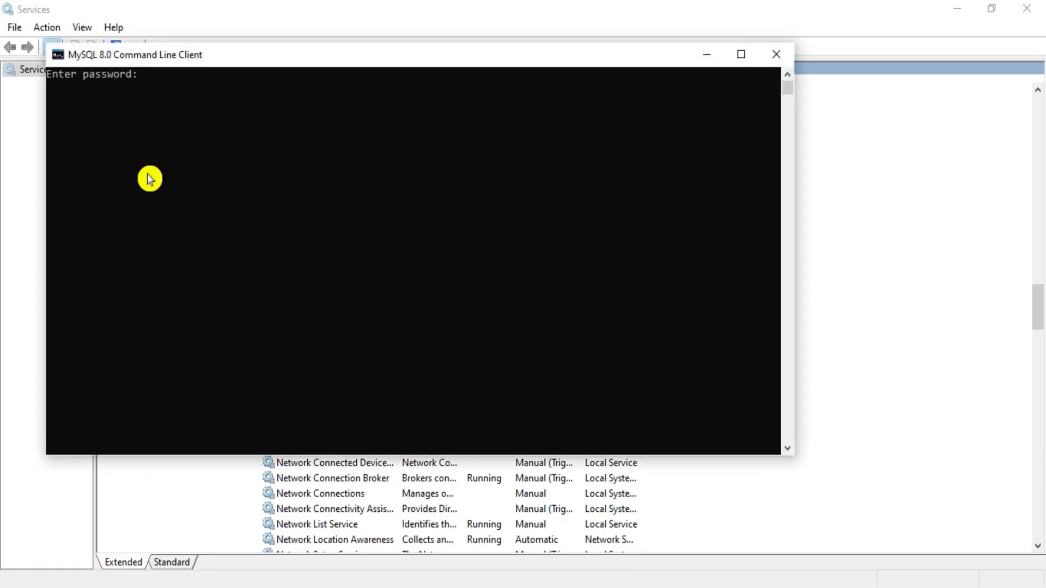
{"action": "type", "text": "*******"}
{"action": "key", "text": "Return"}
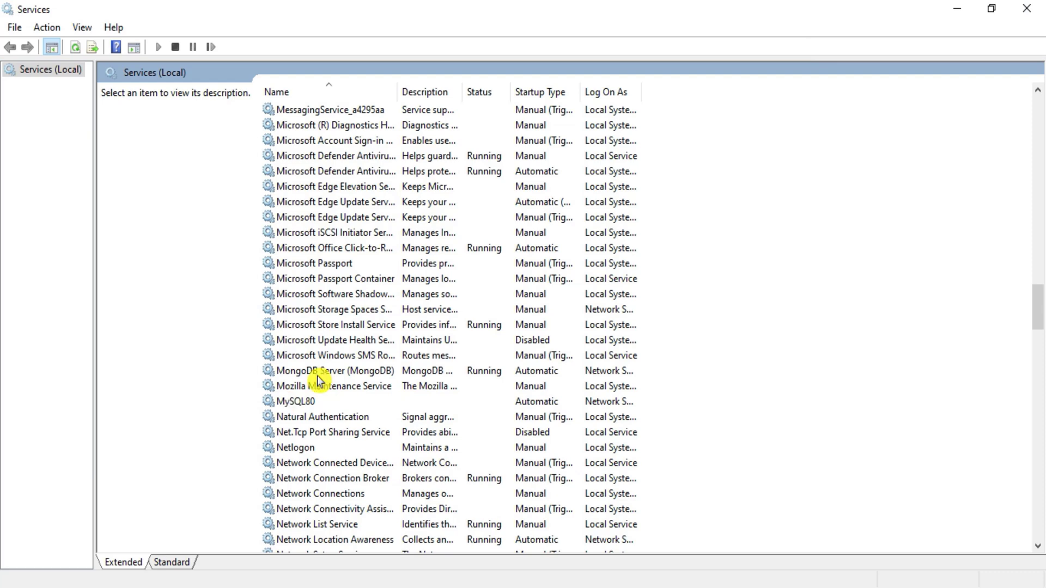
Step: Start the MySQL80 service from its context menu, then close the Services window
{"action": "left_click", "coordinate": [282, 404]}
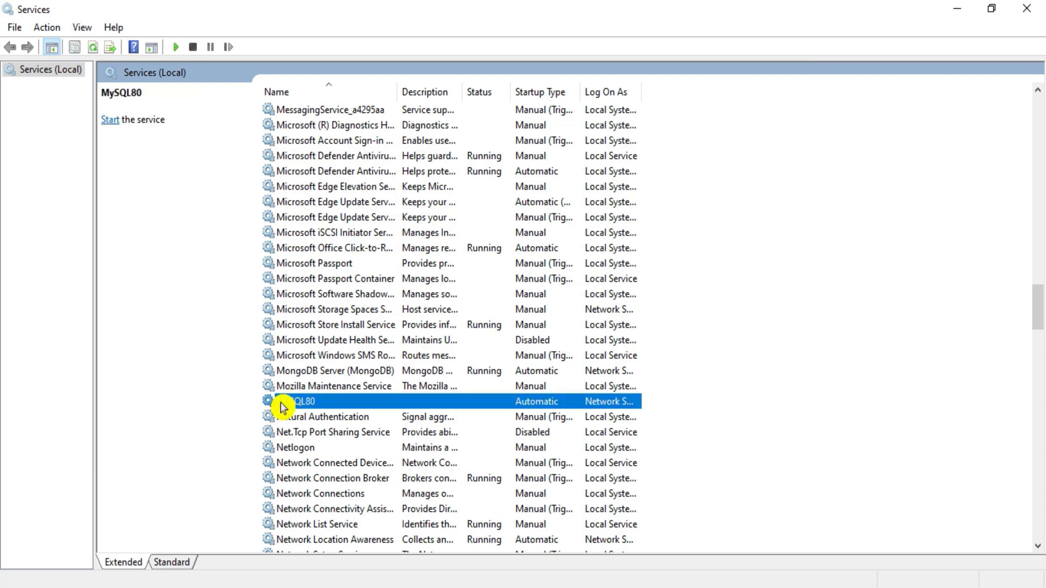
{"action": "right_click", "coordinate": [347, 400]}
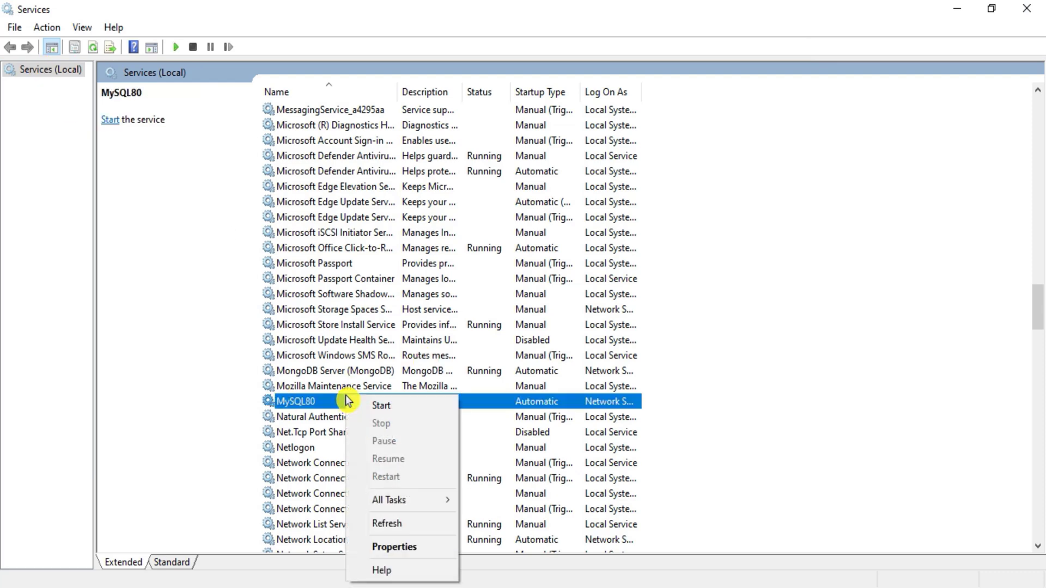
{"action": "left_click", "coordinate": [413, 407]}
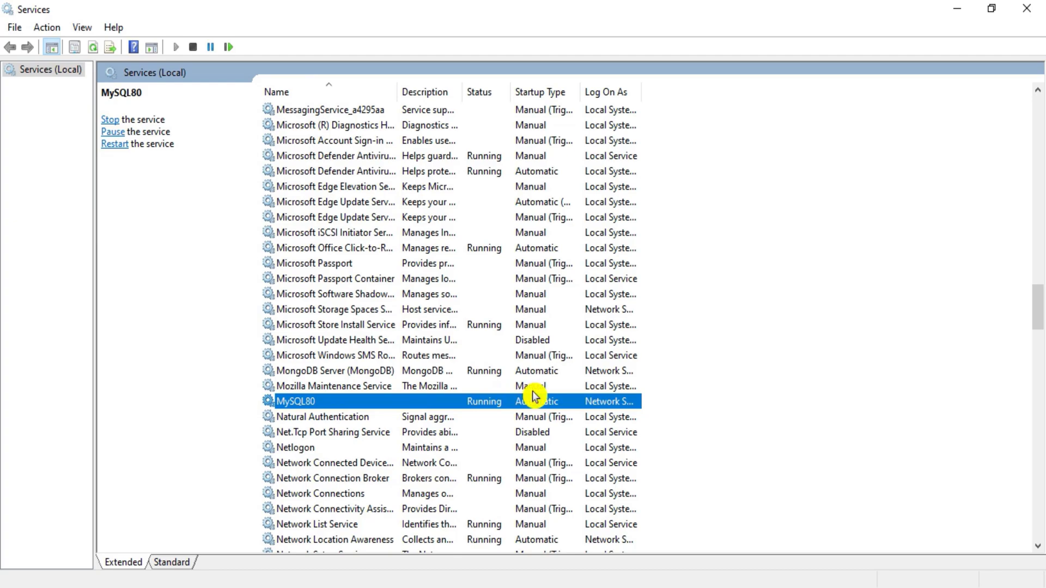
{"action": "left_click", "coordinate": [1039, 11]}
{"action": "key", "text": "super"}
Step: Log in to MySQL 8.0 Command Line Client with the new password, reaching the mysql> prompt for server 8.0.29
{"action": "type", "text": "my"}
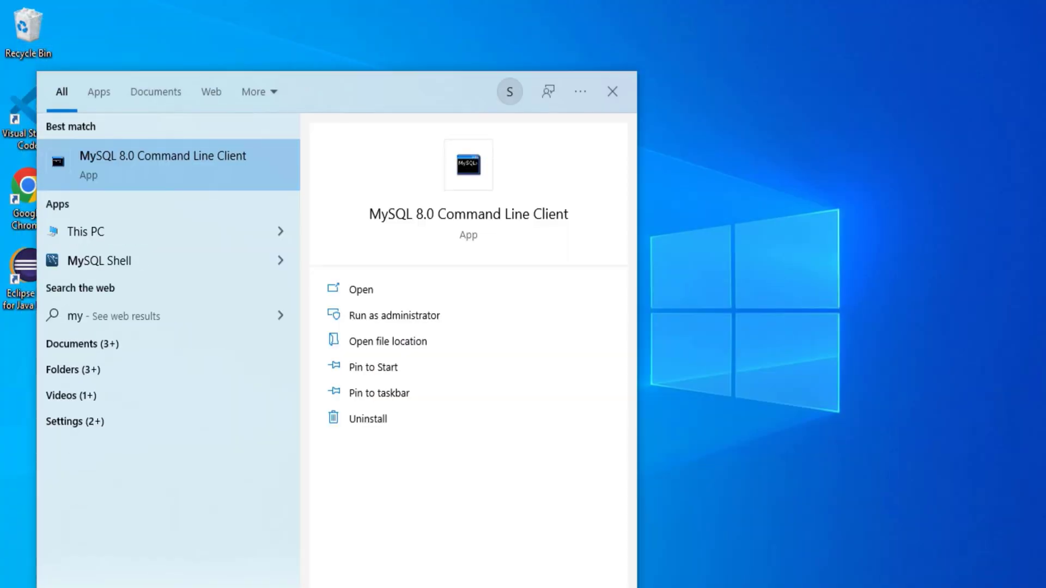
{"action": "left_click", "coordinate": [162, 167]}
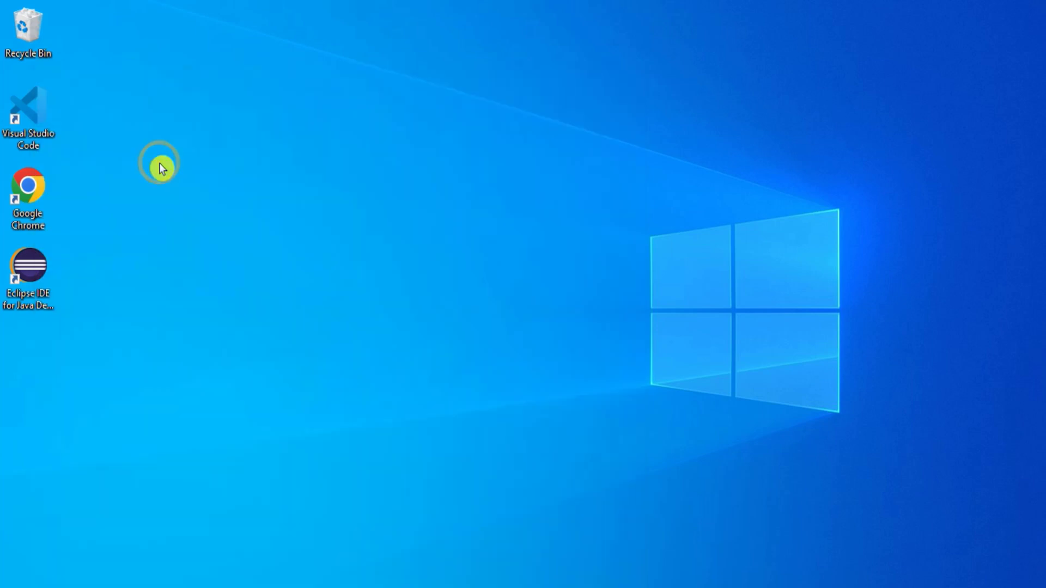
{"action": "type", "text": "*****"}
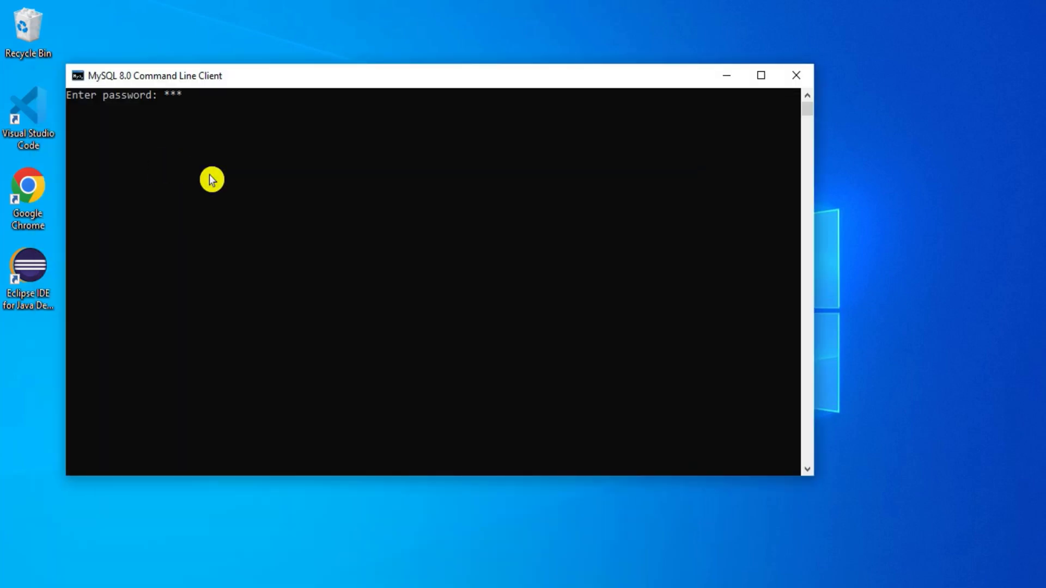
{"action": "type", "text": "**"}
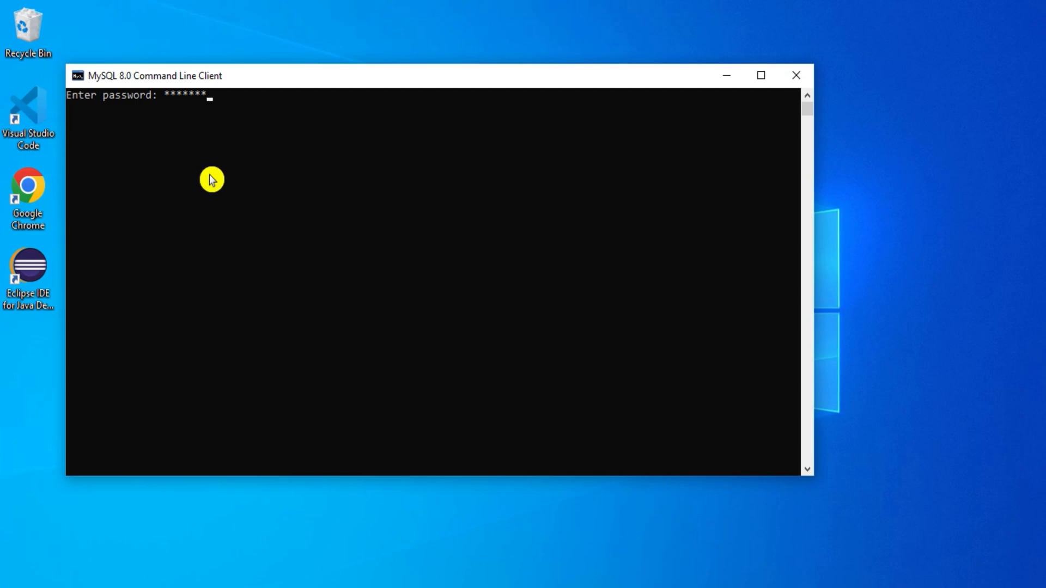
{"action": "key", "text": "Return"}
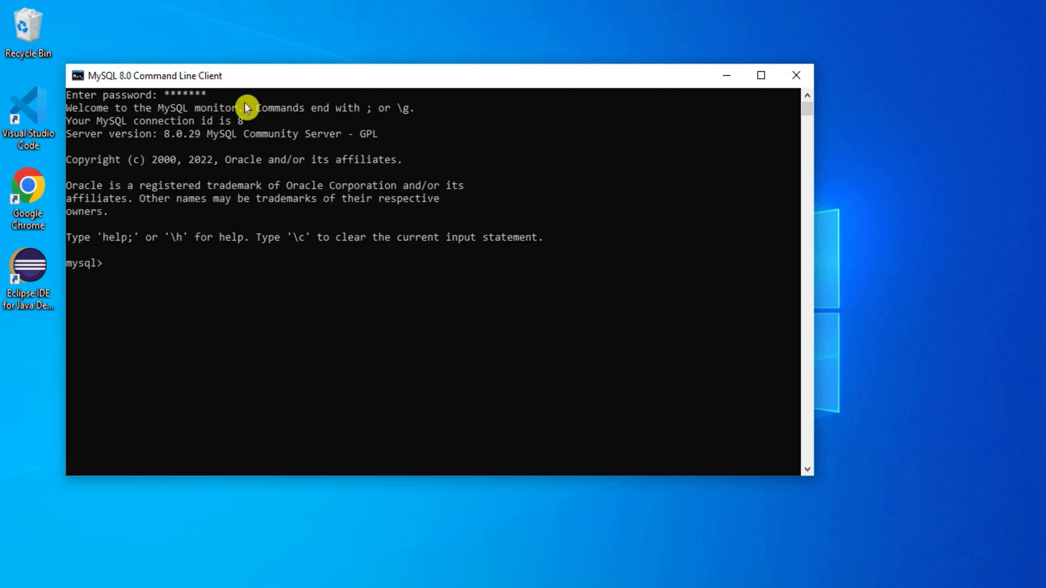
{"action": "left_click_drag", "start_coordinate": [278, 78], "coordinate": [418, 100]}
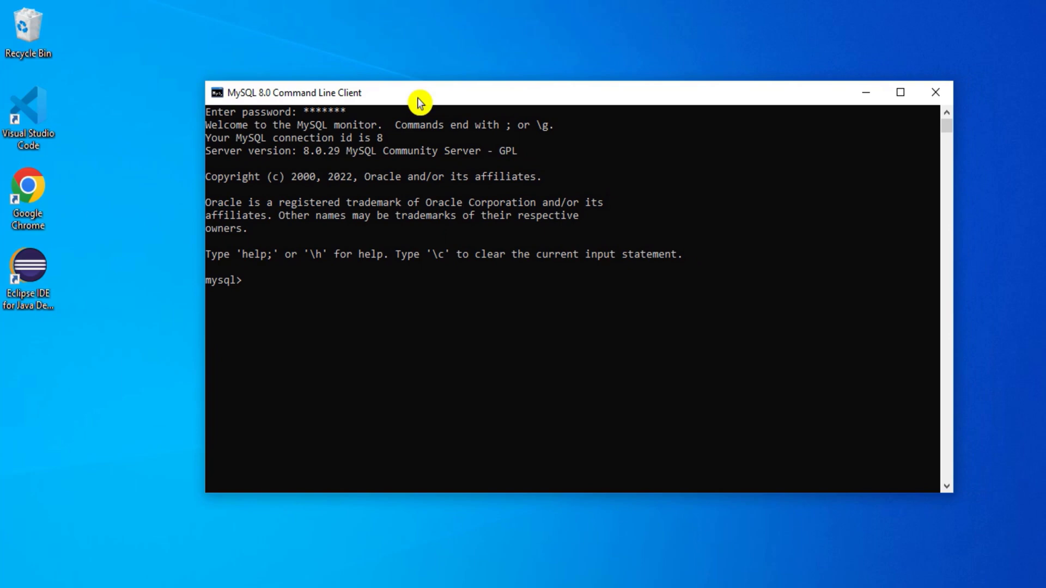